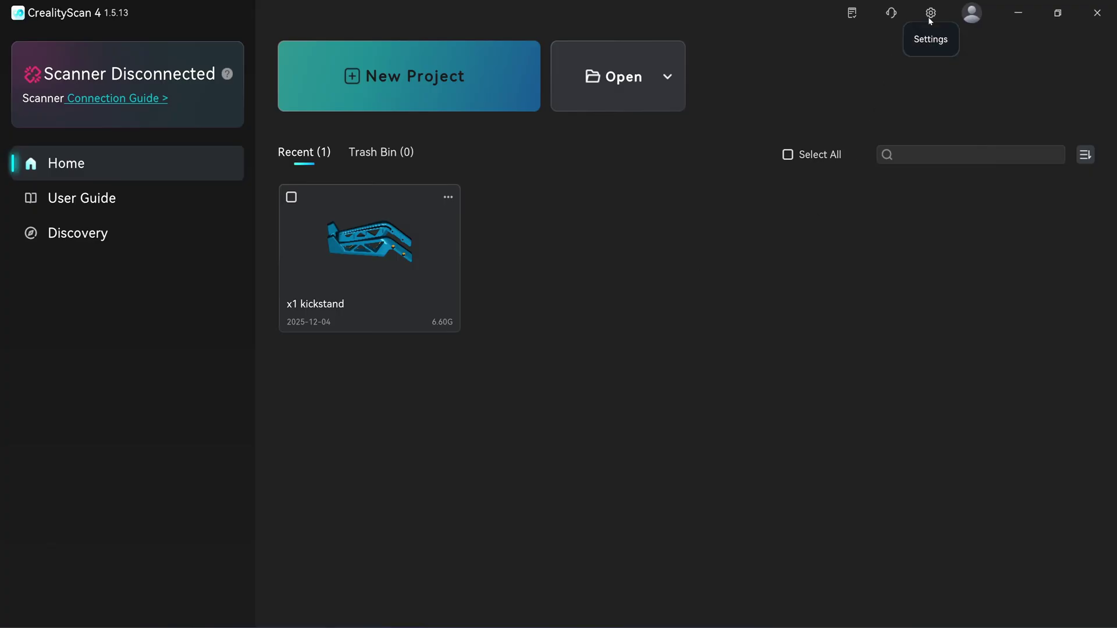
Step: Open Settings to show the Software Update page confirming version 1.5.13
click(930, 13)
click(301, 243)
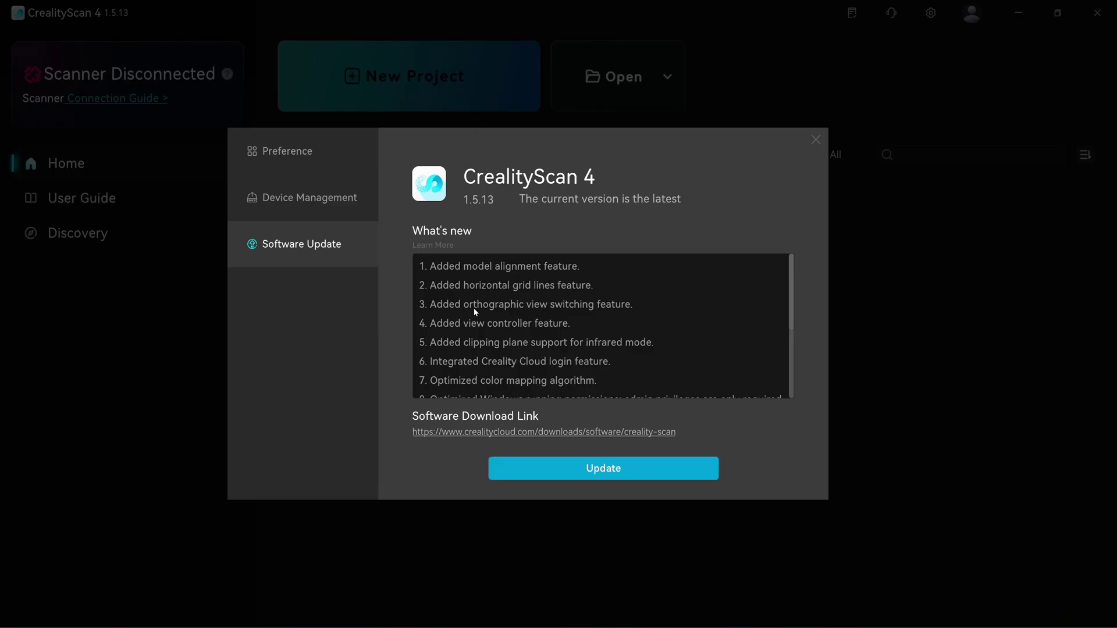
scroll(605, 310, down, 2)
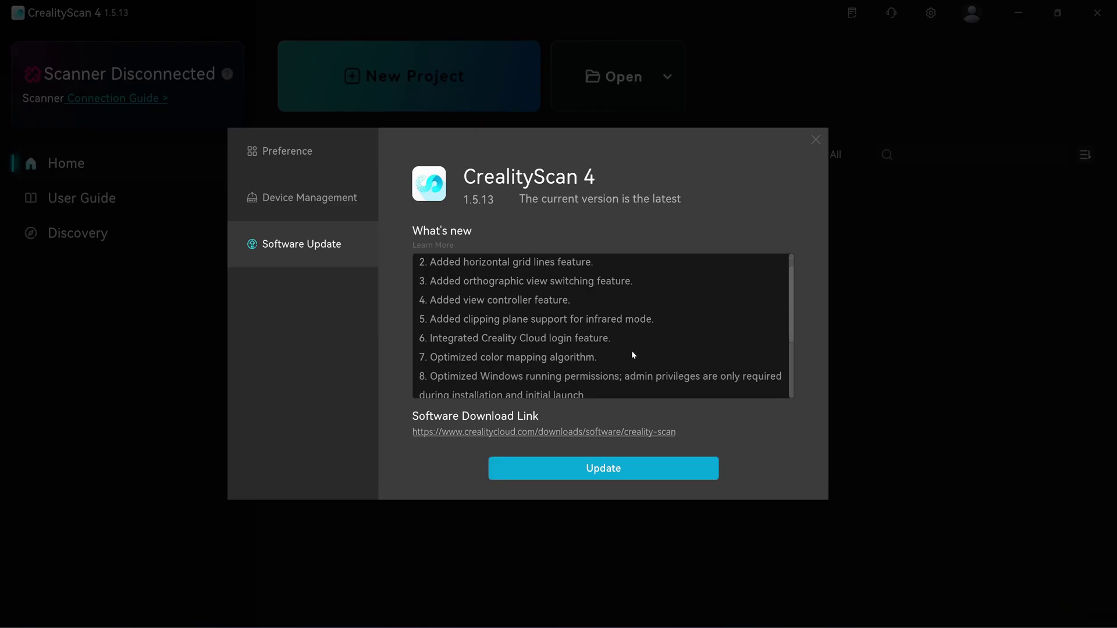
scroll(608, 328, down, 1)
scroll(621, 331, down, 1)
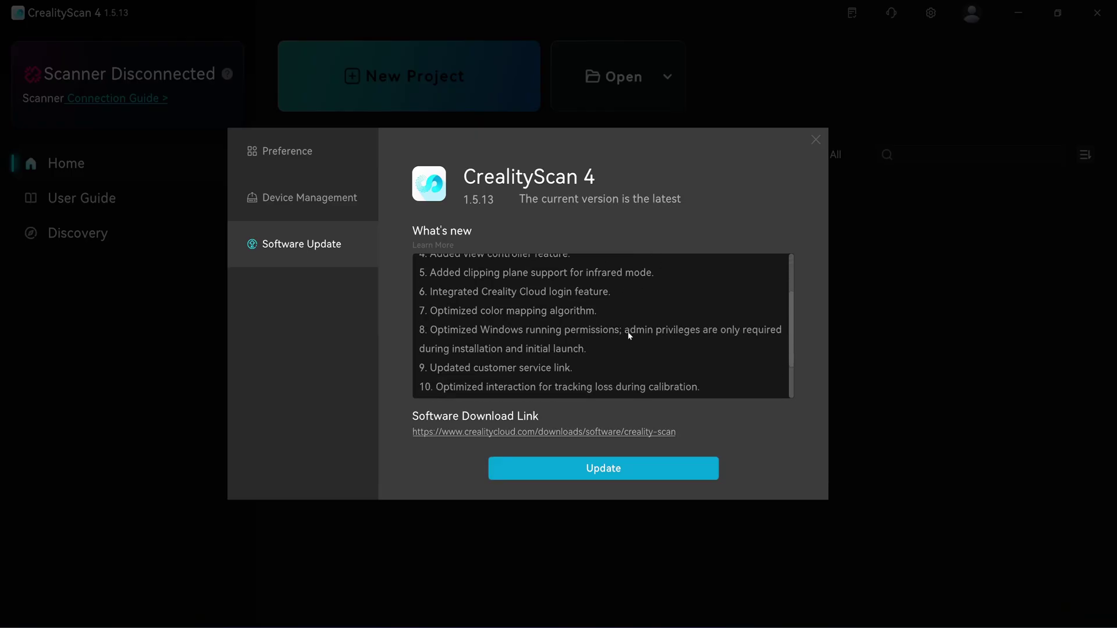
scroll(630, 332, down, 1)
scroll(628, 332, down, 1)
scroll(629, 333, down, 1)
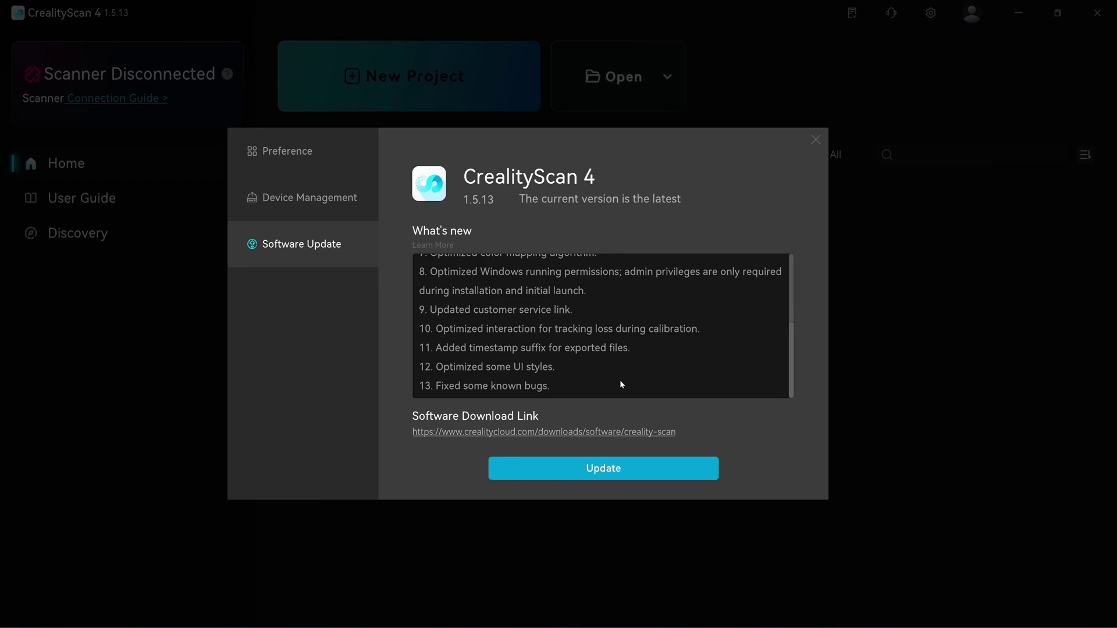
scroll(523, 382, up, 1)
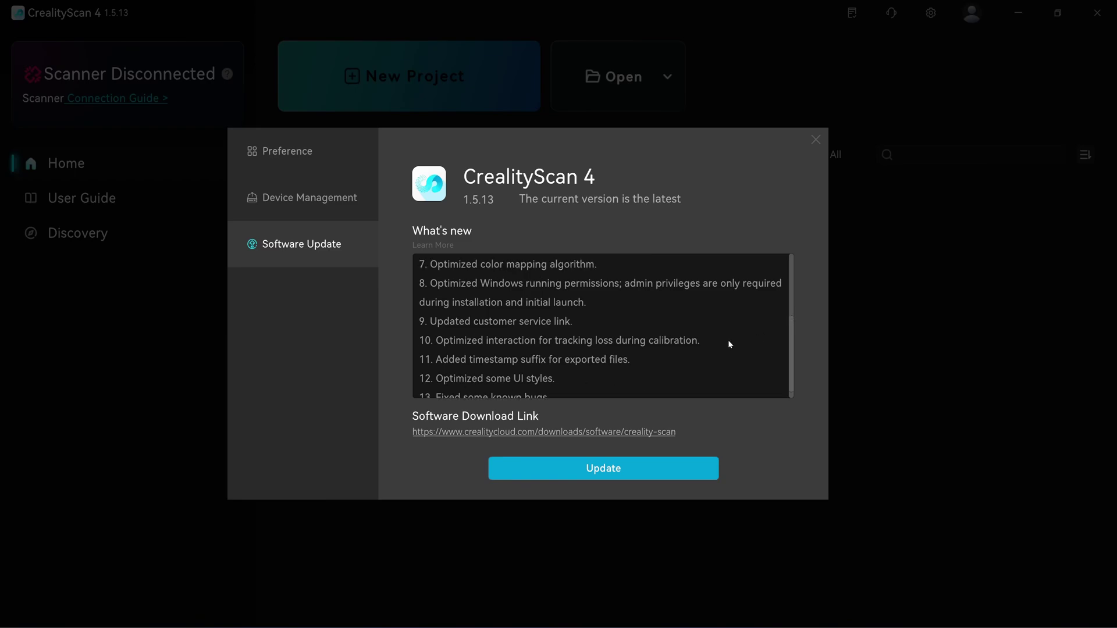
scroll(689, 343, up, 1)
scroll(695, 345, down, 1)
scroll(695, 344, up, 1)
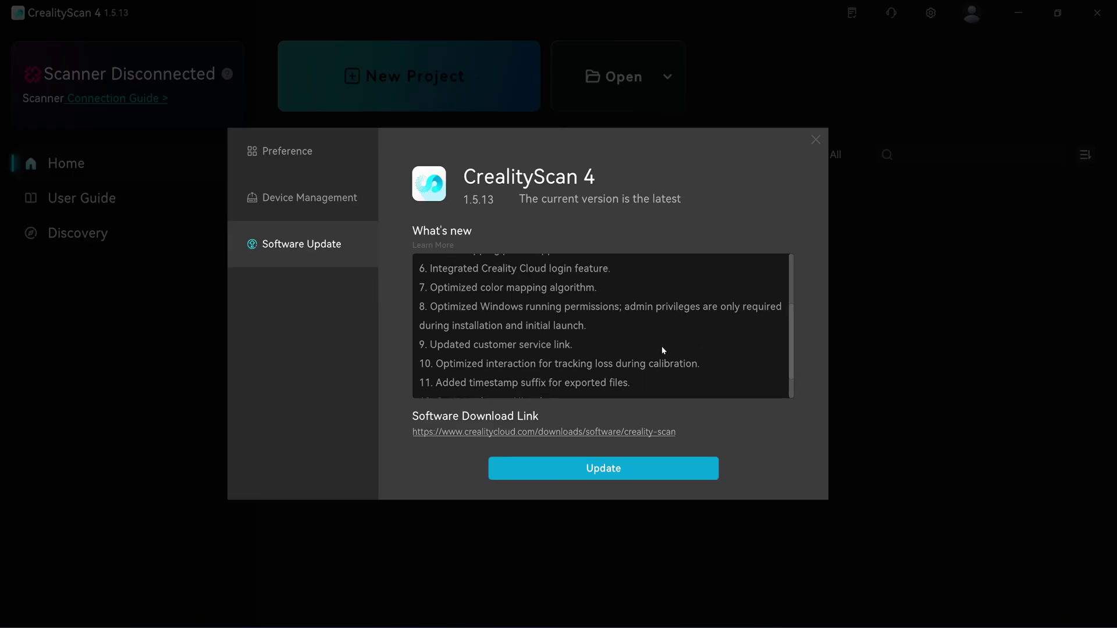
scroll(662, 349, up, 1)
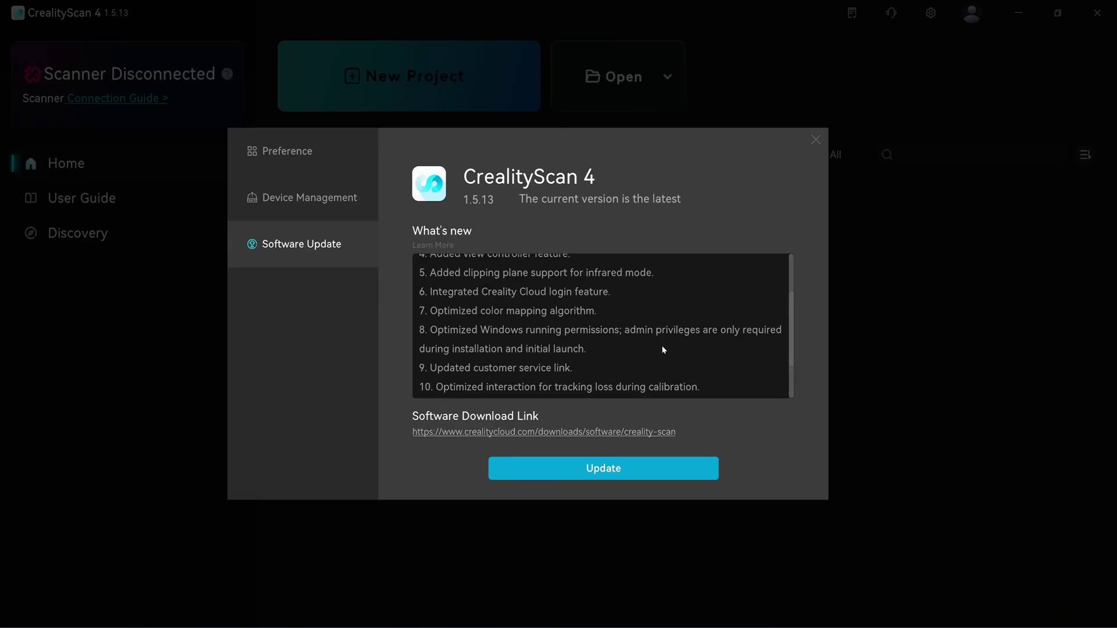
scroll(664, 348, down, 1)
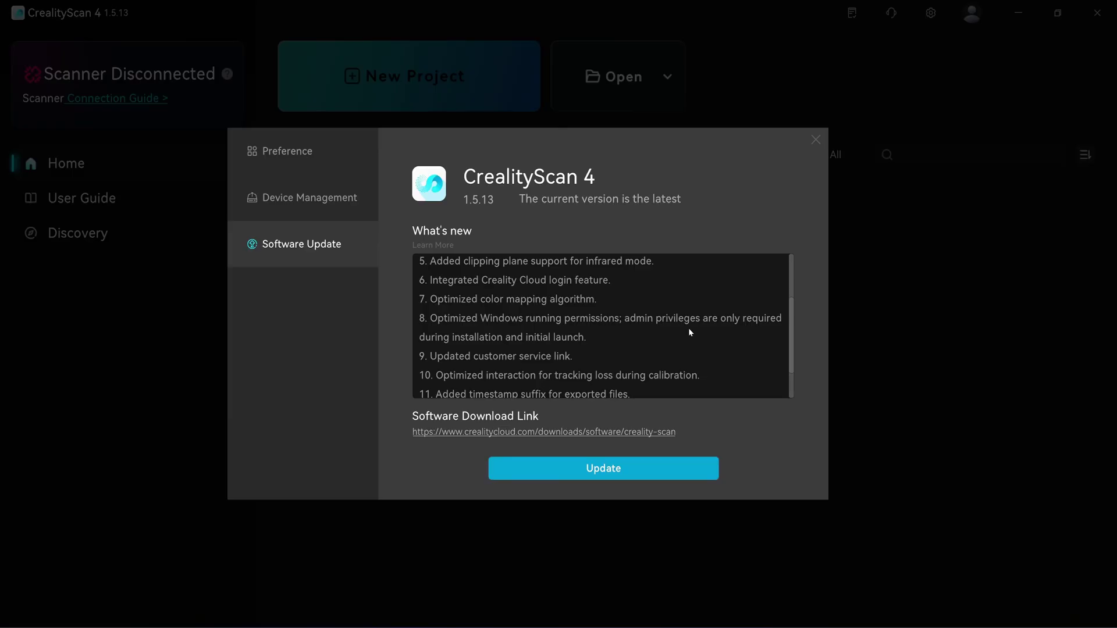
scroll(686, 346, down, 2)
scroll(686, 347, up, 2)
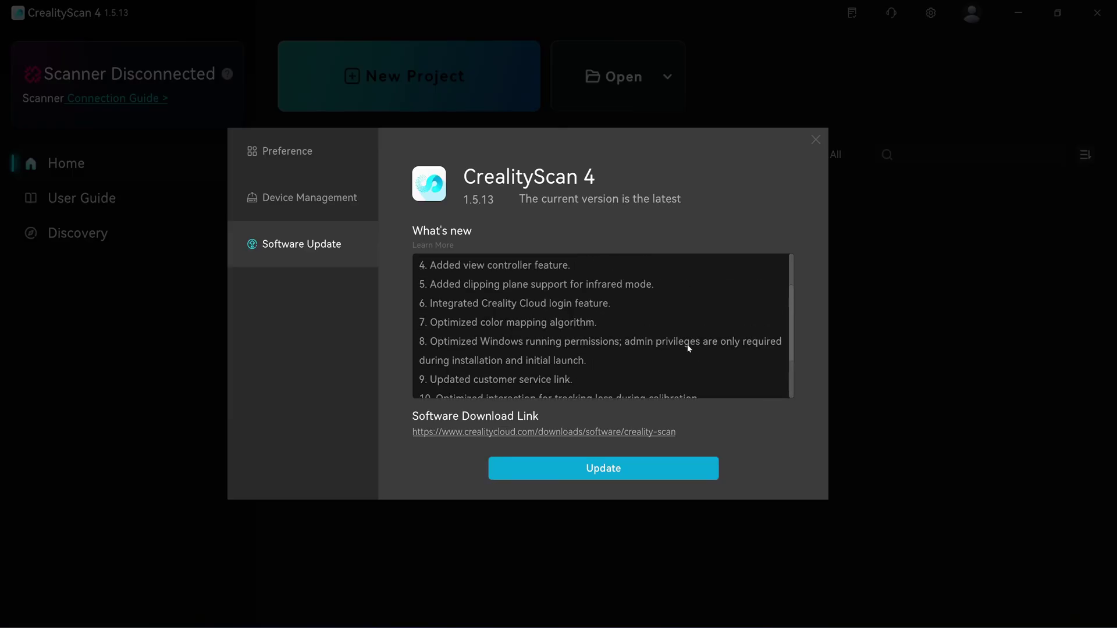
scroll(687, 347, up, 3)
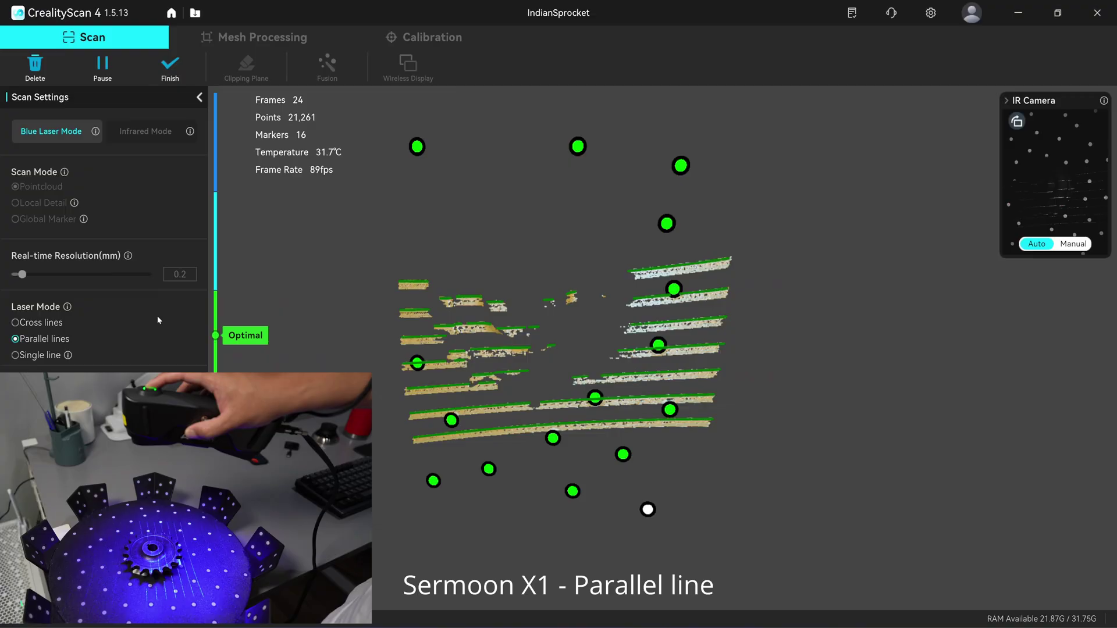
Step: Put the live sprocket scan into full-screen view with F11
key(F11)
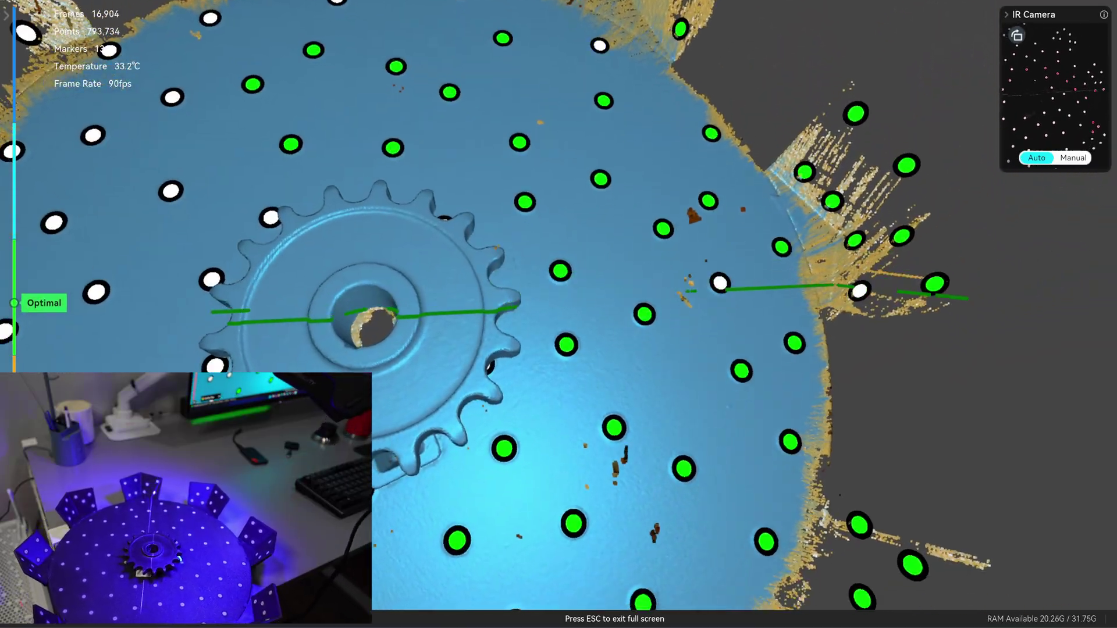
Step: Pause the scan and orbit it to check the side and top views
key(space)
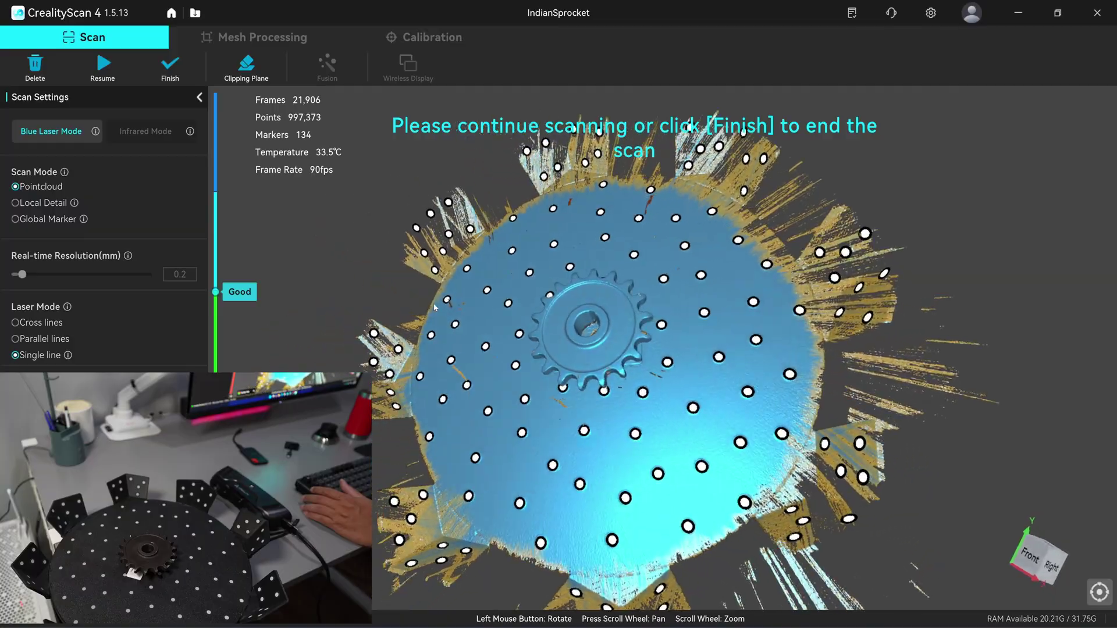
drag(434, 307, 625, 433)
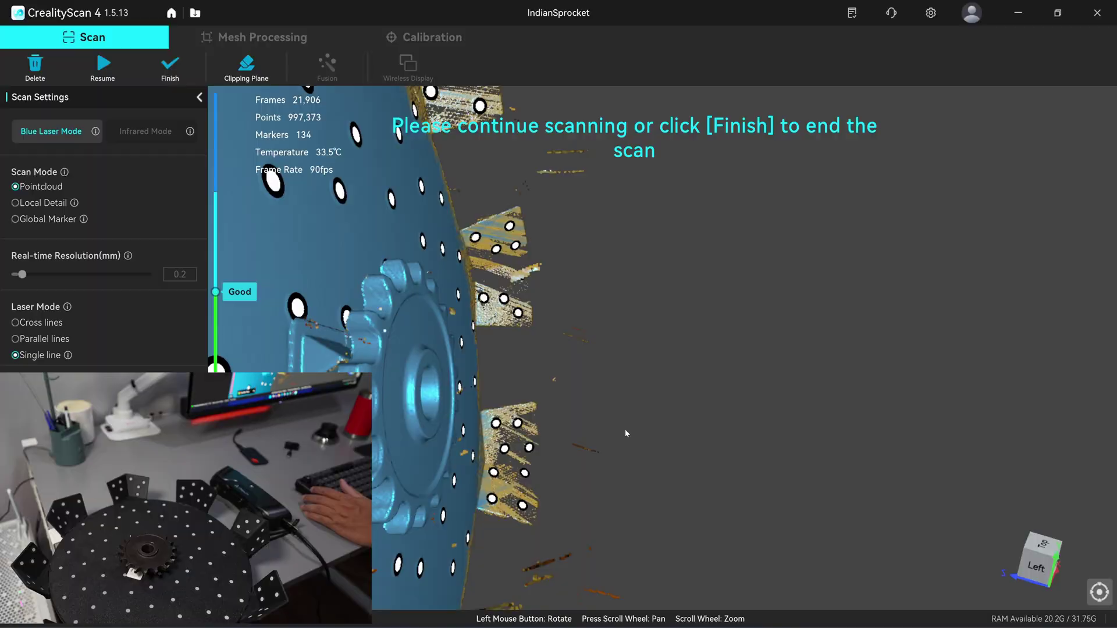
drag(626, 433, 452, 393)
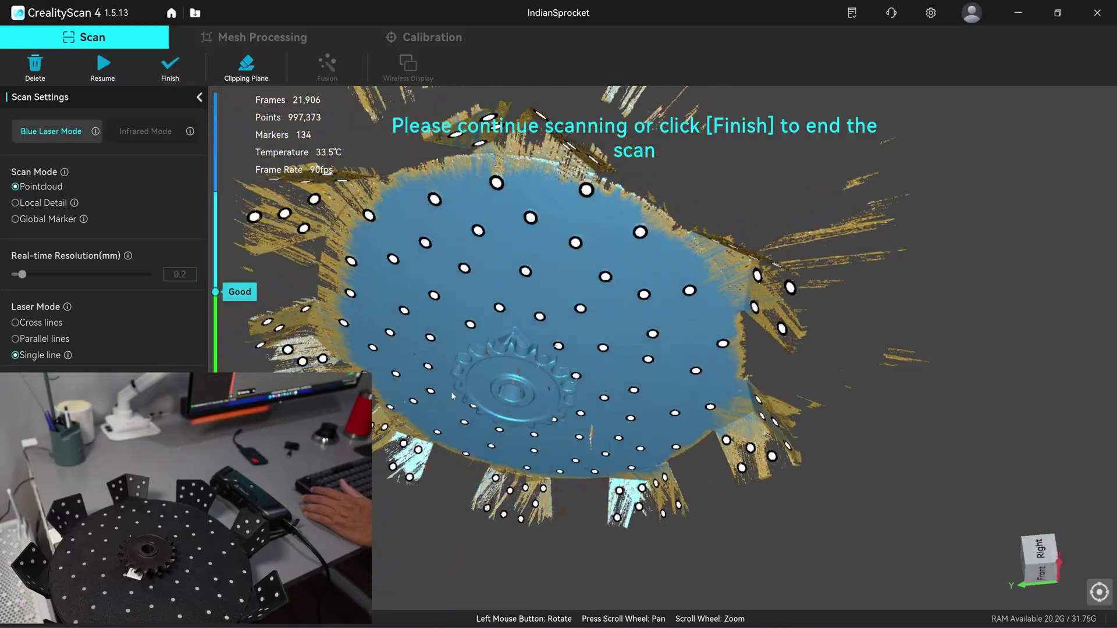
scroll(452, 393, up, 5)
mouse_move(509, 452)
mouse_down()
mouse_move(523, 332)
mouse_move(514, 403)
mouse_up()
Step: Finish scanning, include Scan_1 alongside Scan_2, and start fusing both scans
click(170, 63)
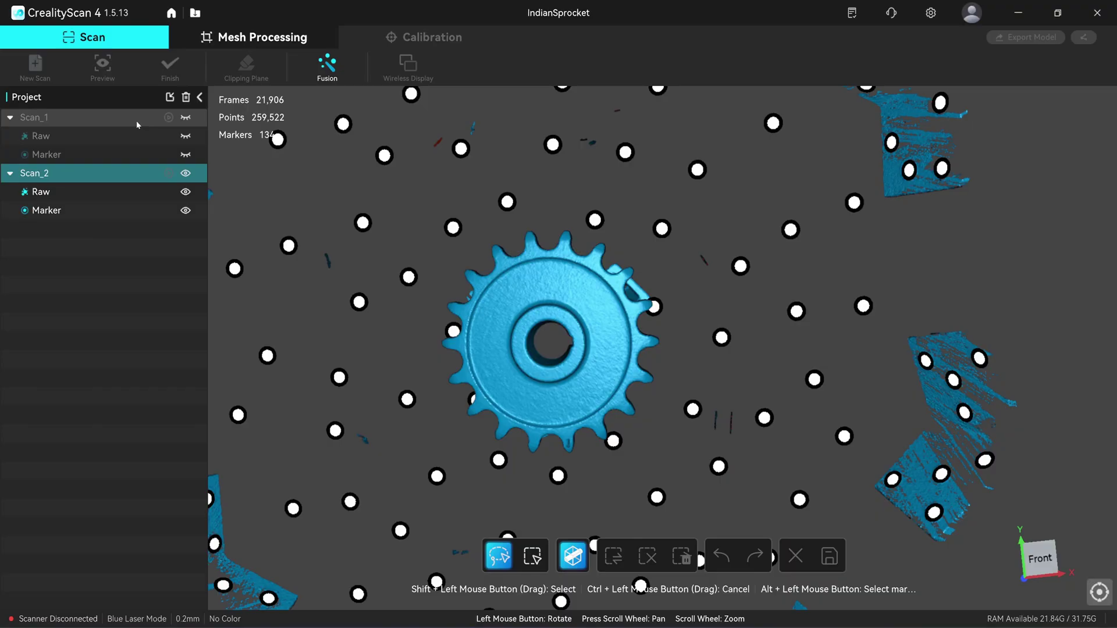
ctrl+click(137, 121)
click(327, 66)
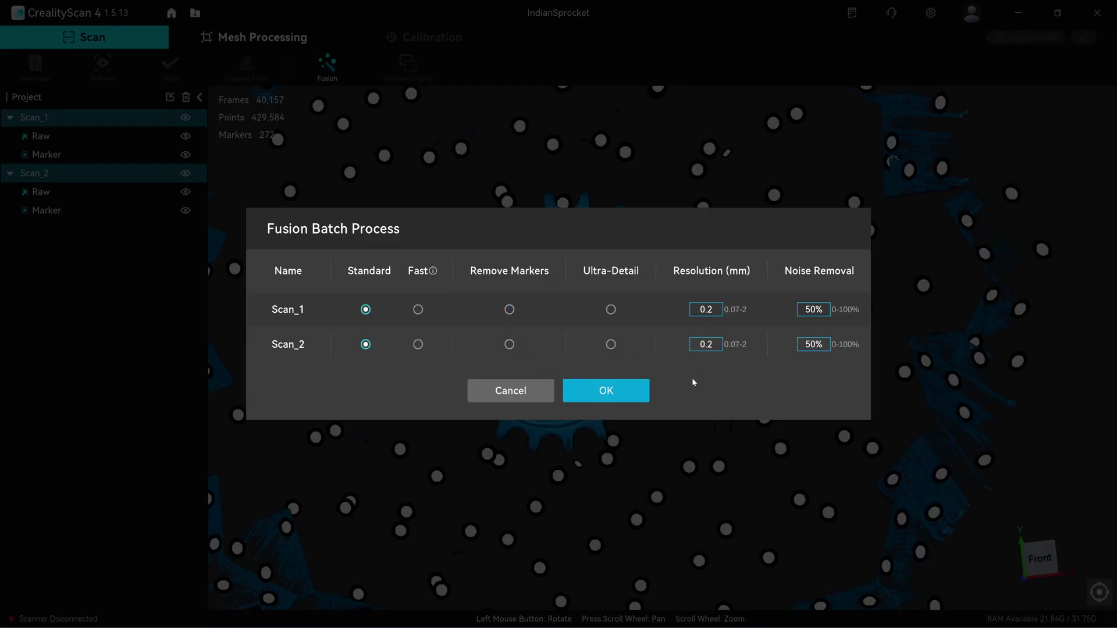
Step: Fuse both scans, then inspect the sprocket from the left, front, top and back views
click(611, 391)
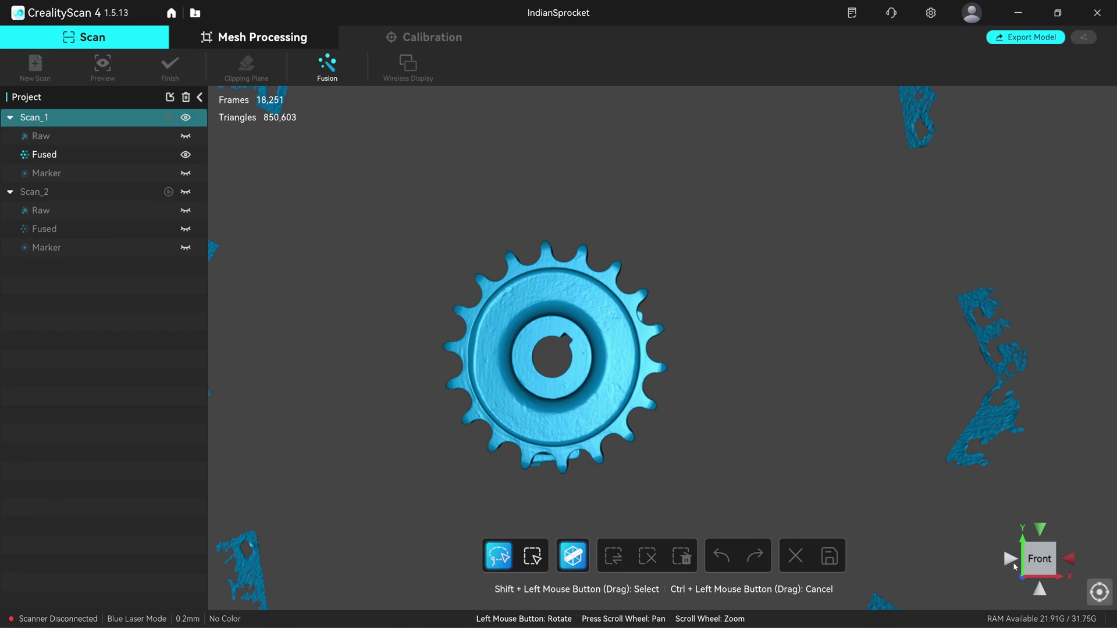
click(1014, 562)
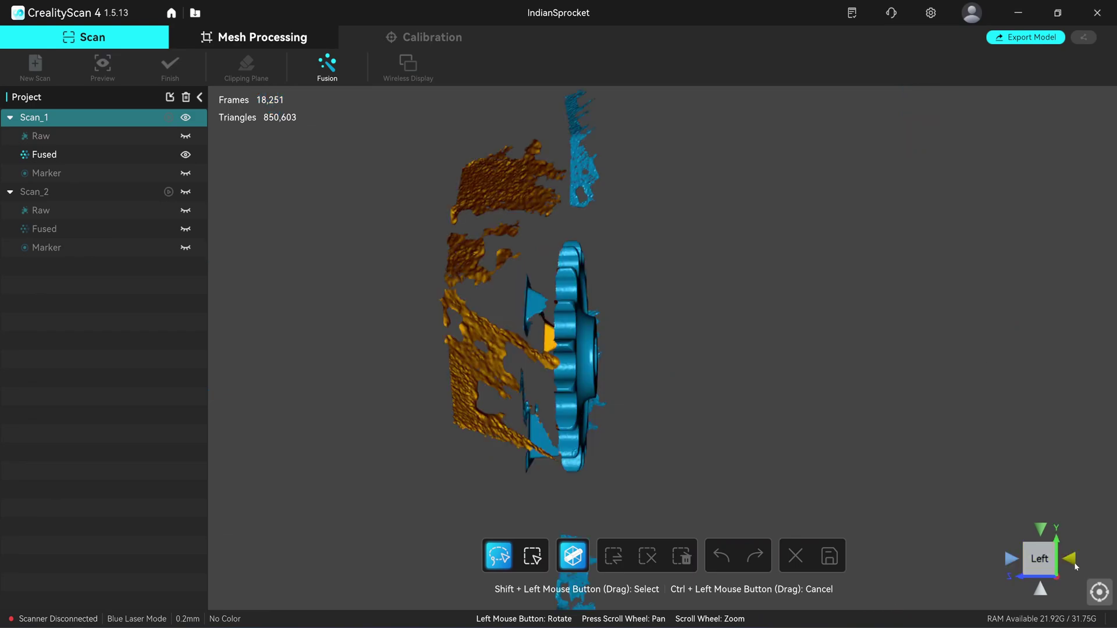
click(1070, 559)
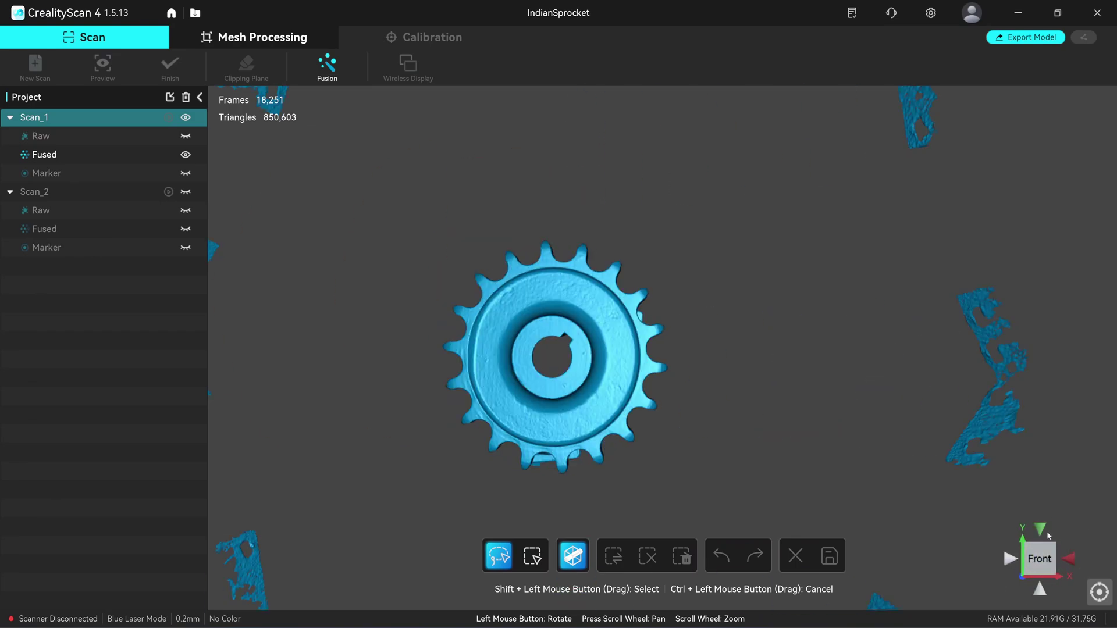
click(1041, 532)
click(1012, 559)
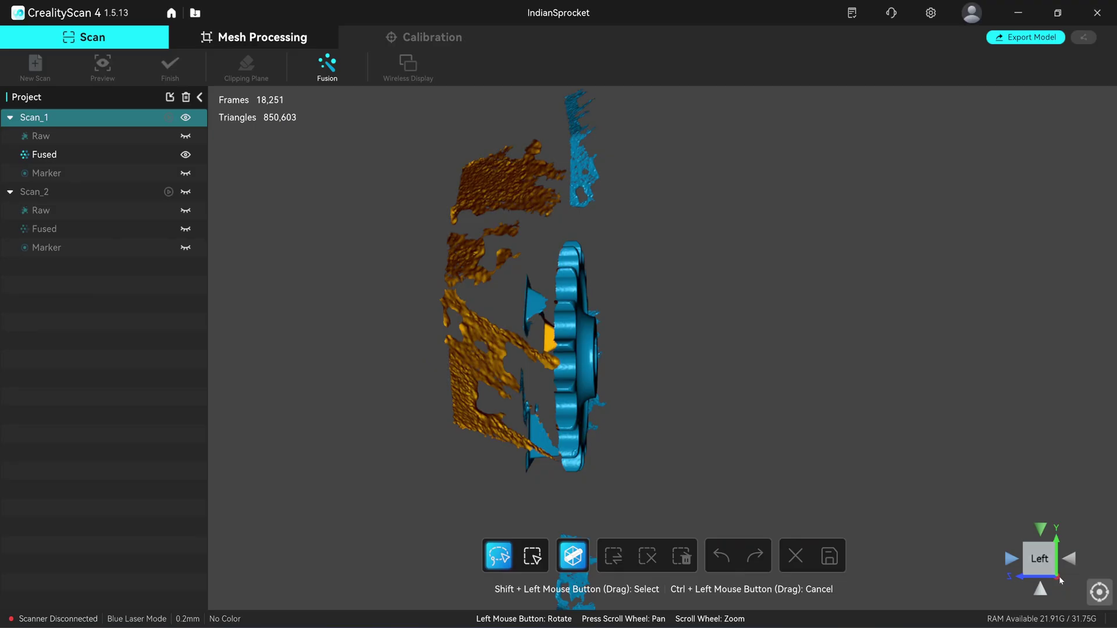
click(1068, 560)
click(1010, 560)
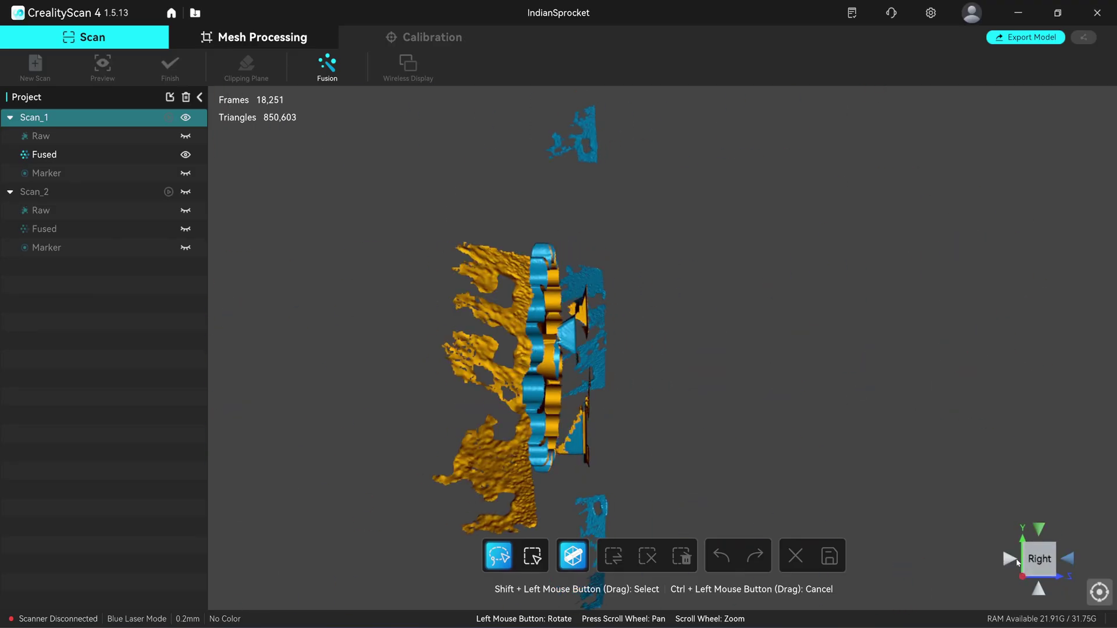
Step: Try orthographic projection, return to perspective, and turn on the ground grid
right_click(747, 289)
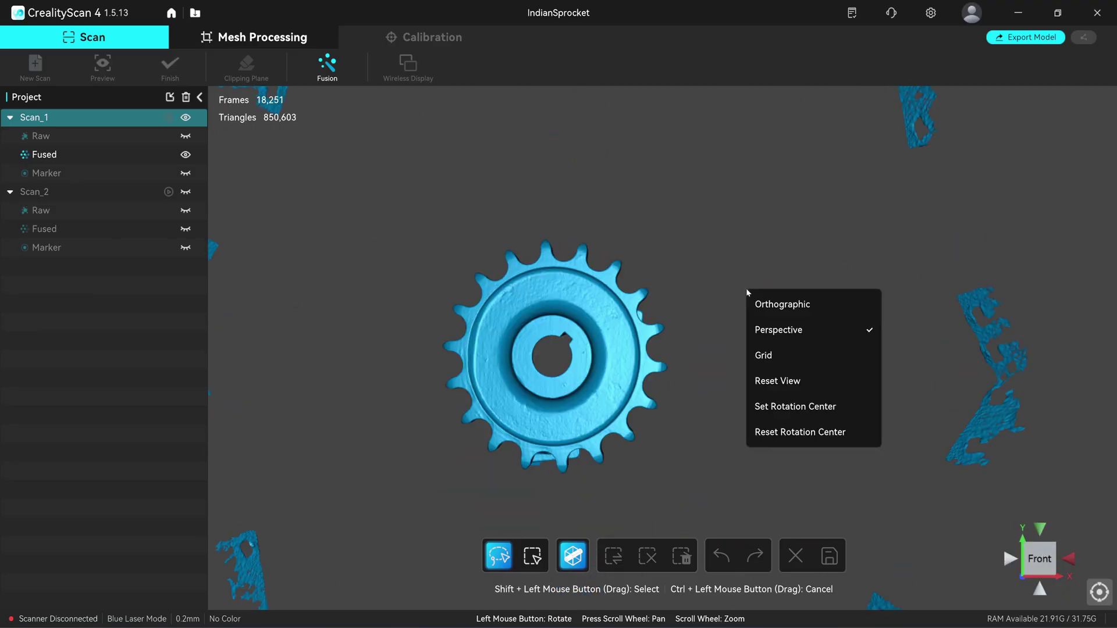
click(778, 305)
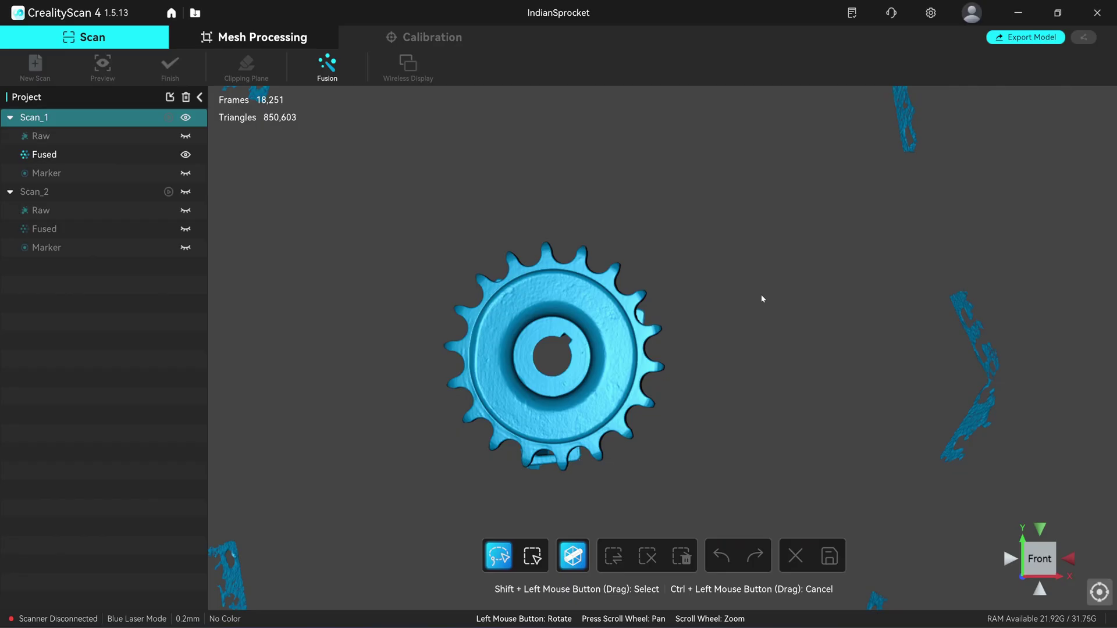
right_click(762, 295)
click(777, 340)
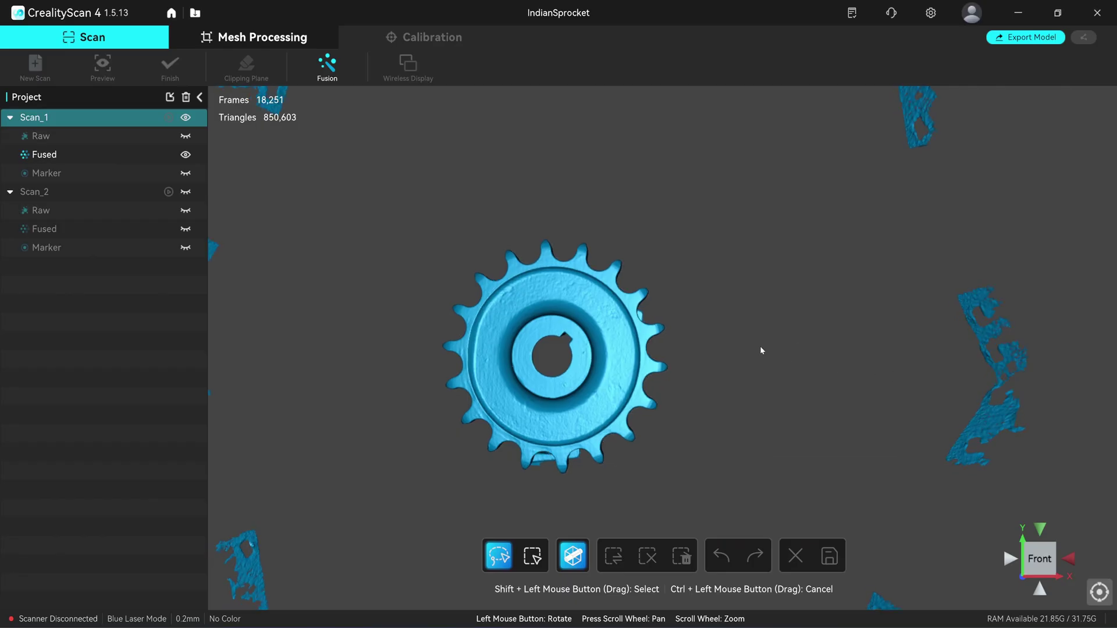
right_click(797, 341)
click(814, 404)
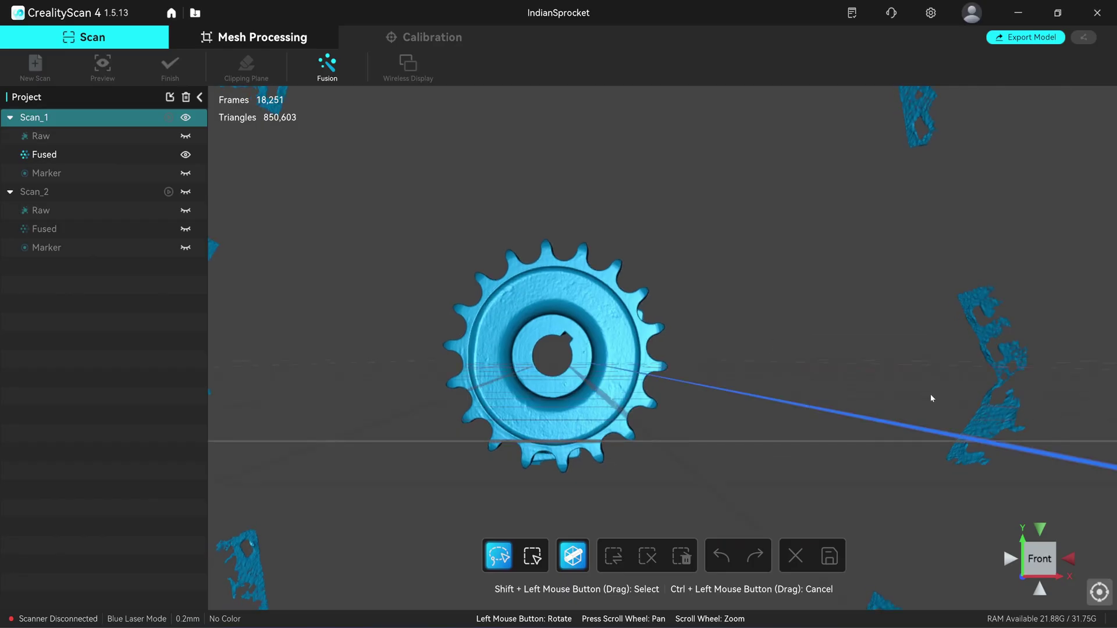
Step: Set a new rotation centre, check the side profile, and invert the selection onto the stray fragments
drag(798, 346, 764, 384)
right_click(787, 357)
click(810, 476)
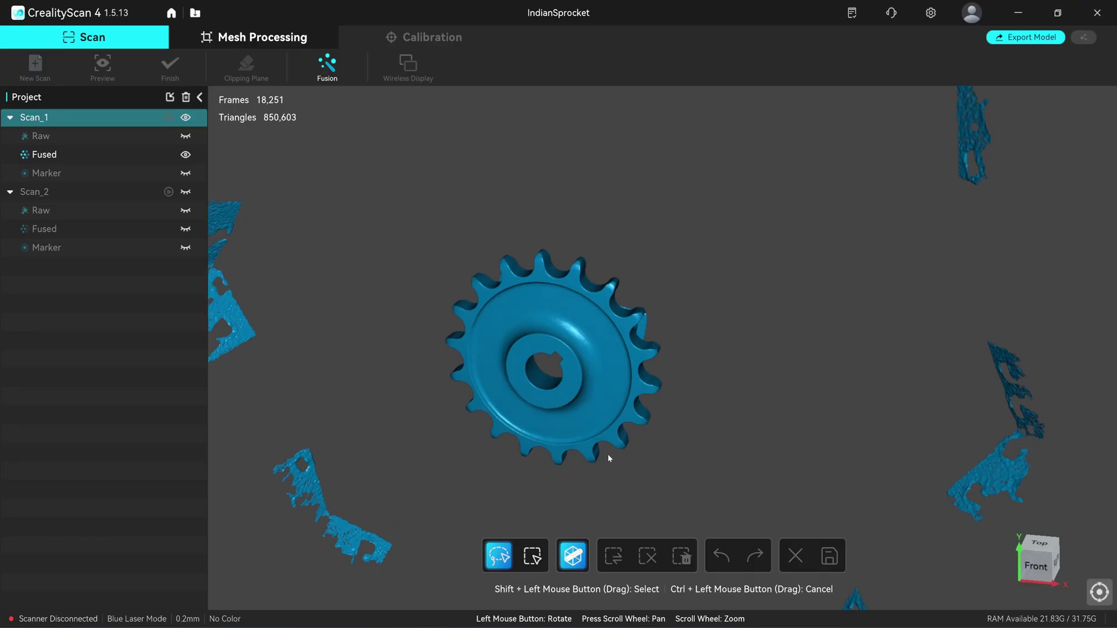
mouse_move(608, 454)
mouse_down()
mouse_move(787, 437)
mouse_move(571, 414)
mouse_up()
scroll(582, 415, up, 2)
scroll(595, 338, up, 3)
scroll(642, 423, up, 3)
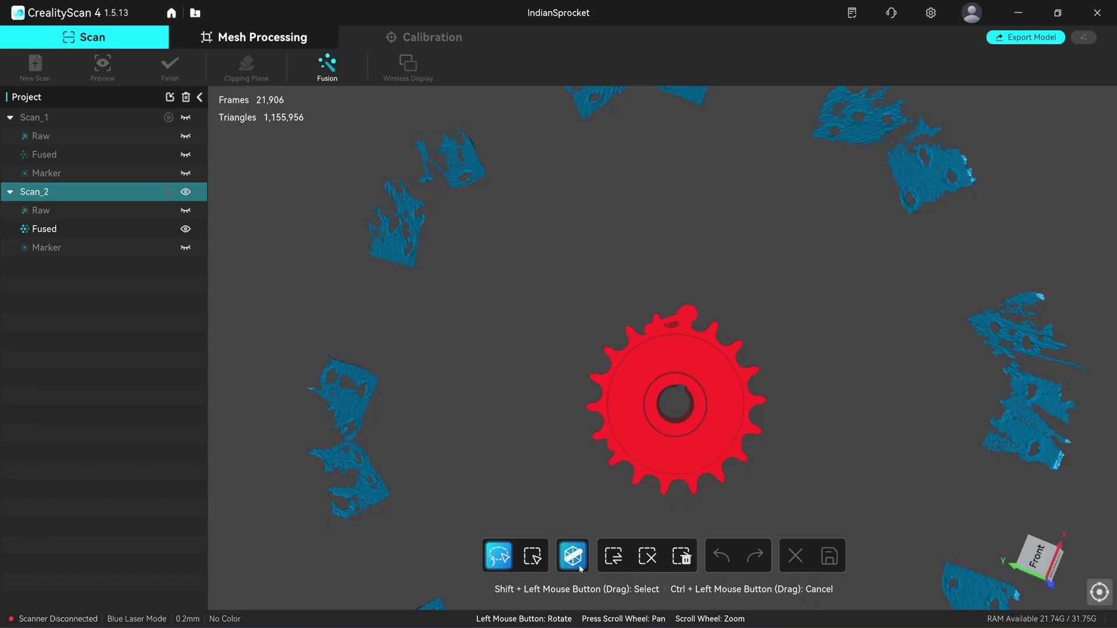
click(613, 569)
Step: Enter Mesh Processing alignment and orient the yellow and blue scans for comparison
drag(693, 565, 698, 433)
click(262, 37)
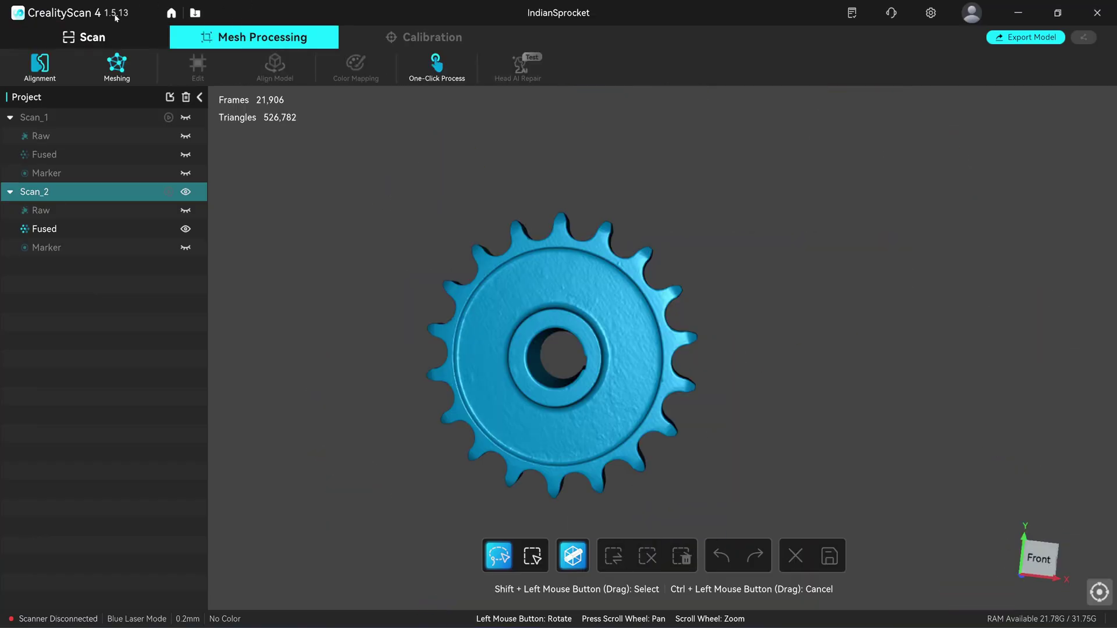
click(40, 65)
drag(506, 227, 556, 192)
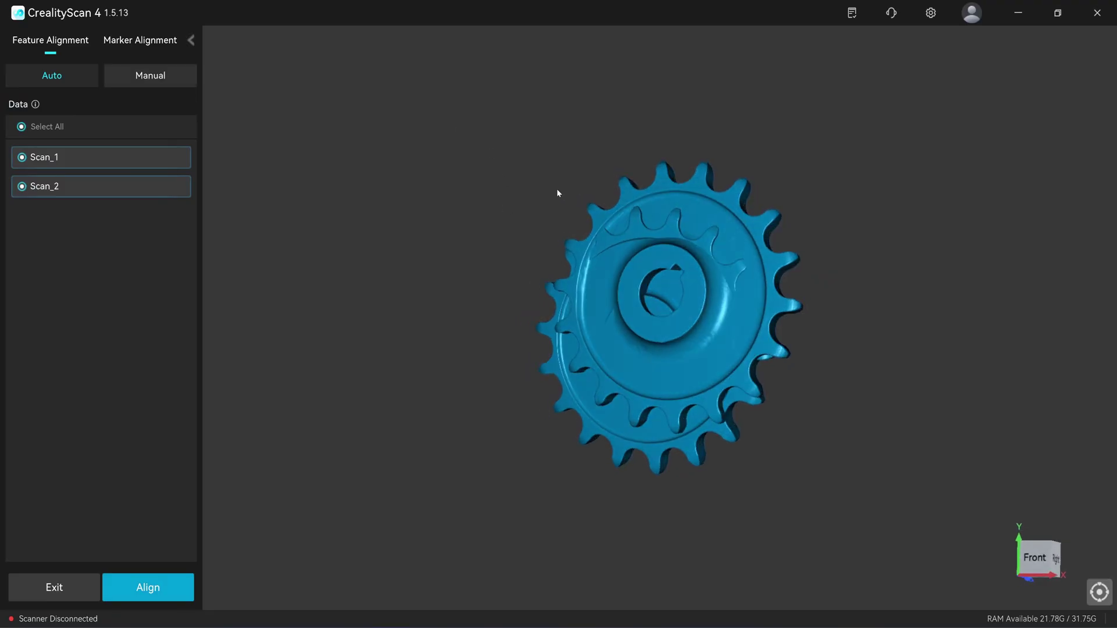
mouse_move(467, 172)
mouse_down()
mouse_move(471, 319)
mouse_move(449, 295)
mouse_up()
scroll(898, 317, up, 5)
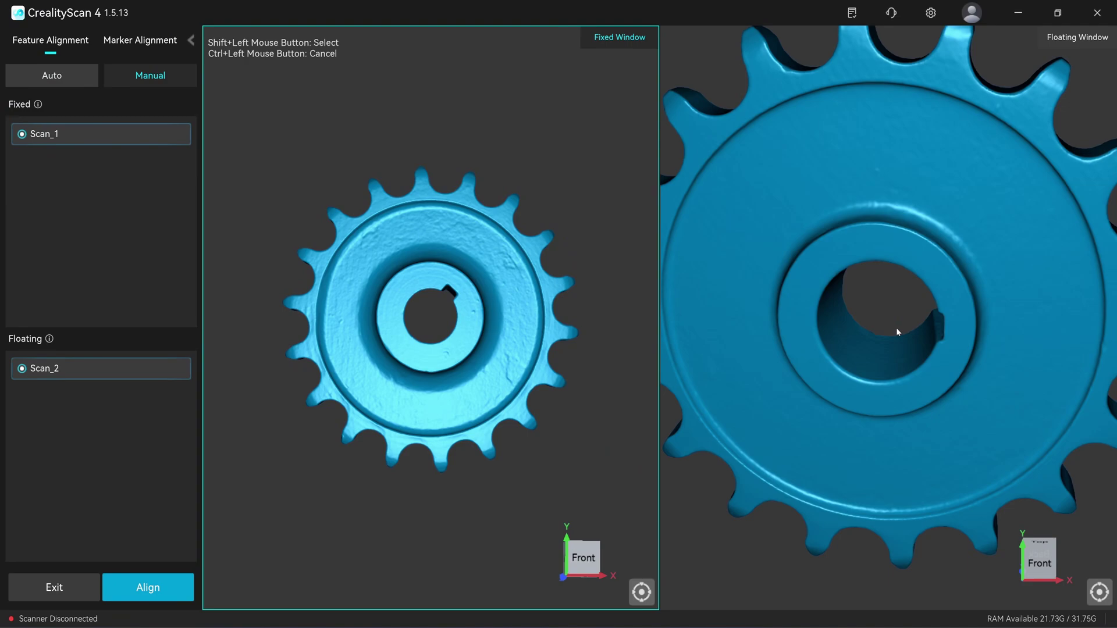
drag(798, 338, 898, 264)
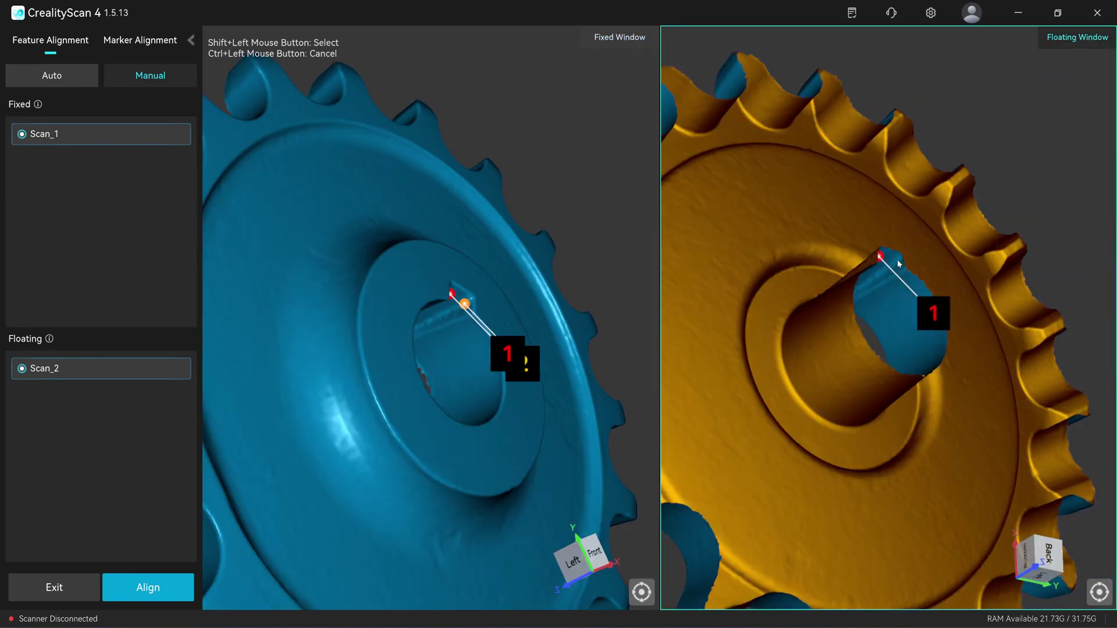
scroll(862, 281, down, 5)
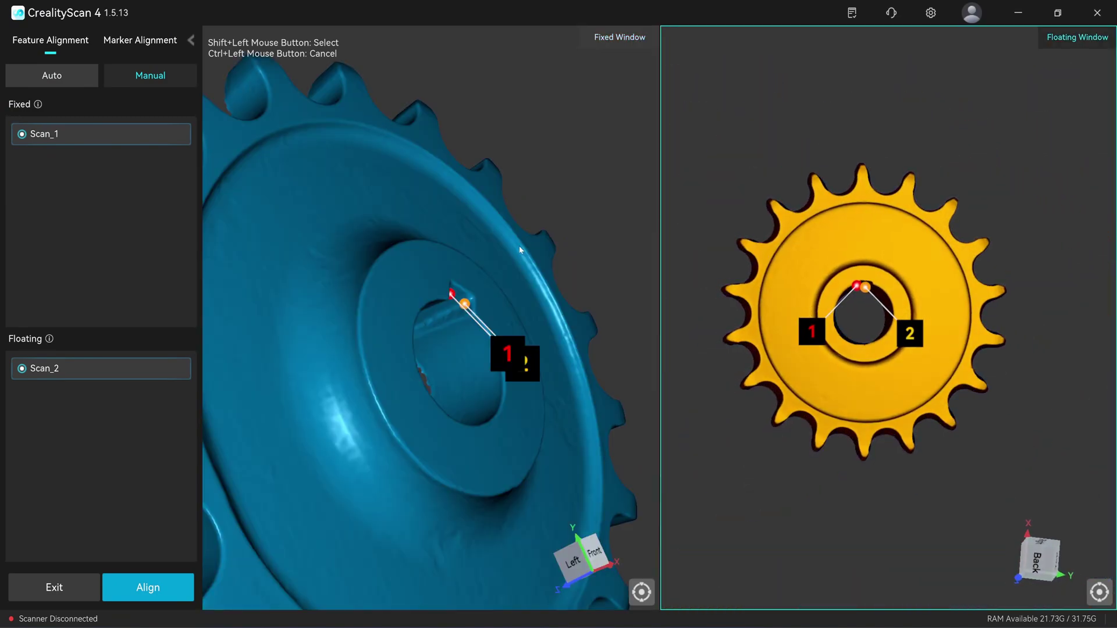
drag(519, 245, 441, 280)
scroll(441, 277, down, 3)
scroll(467, 242, down, 3)
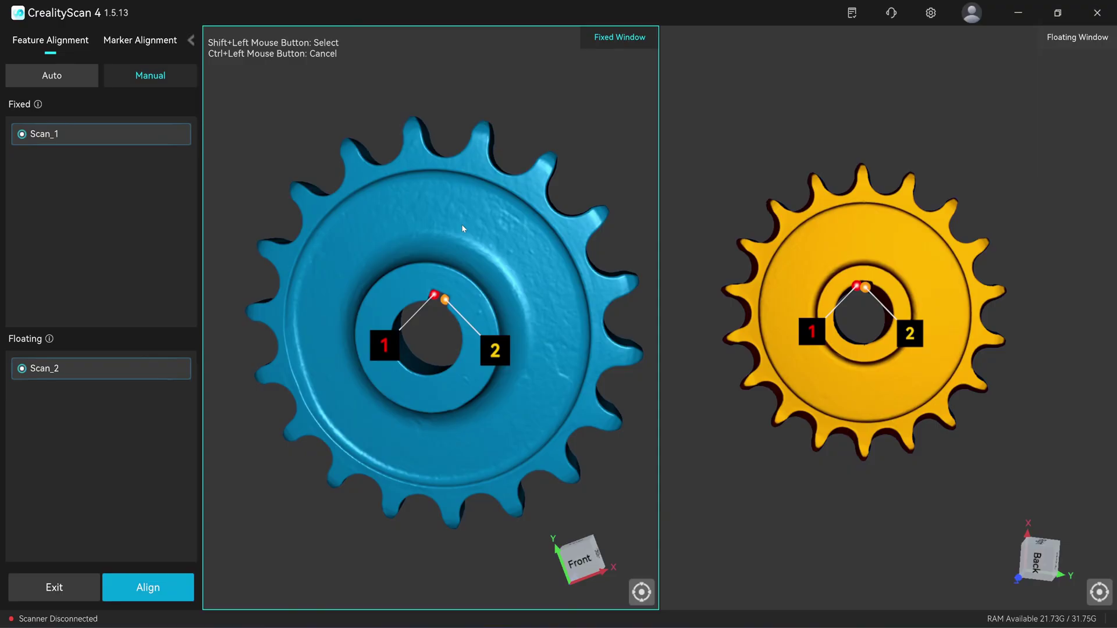
Step: Mark a third matching tooth point, align the scans, and inspect the merged sprocket
click(788, 251)
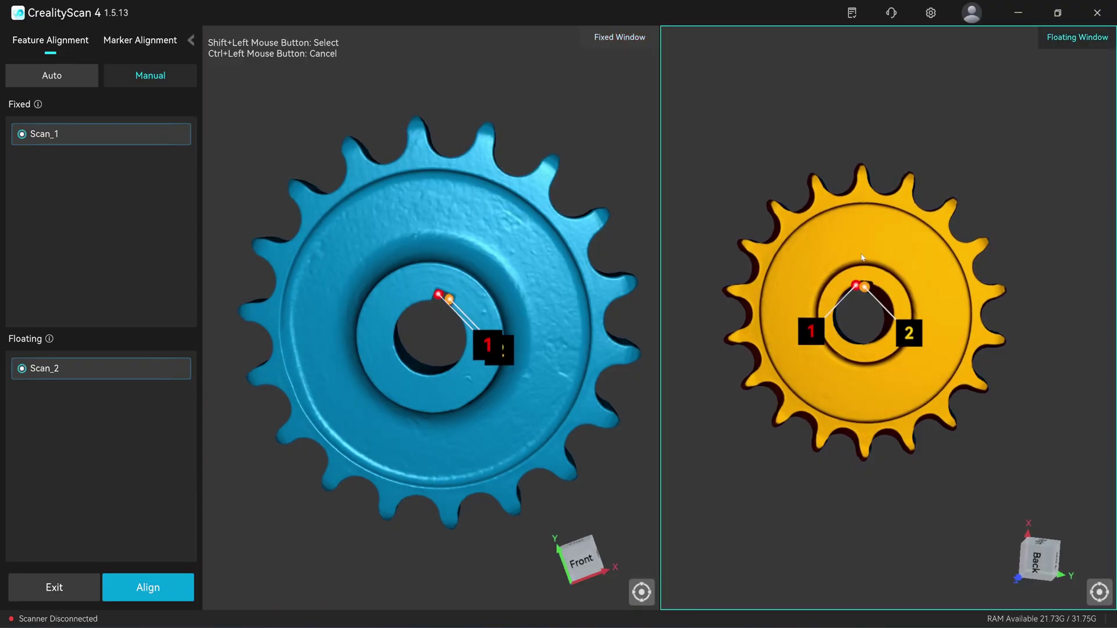
scroll(787, 251, up, 3)
drag(788, 251, 874, 205)
shift+click(874, 201)
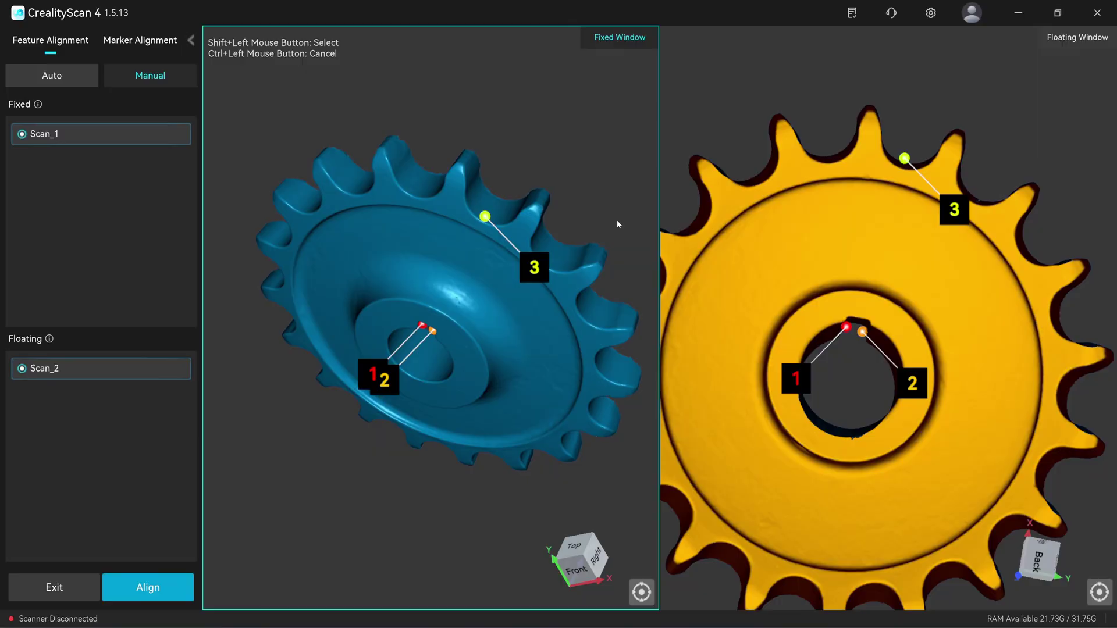
click(147, 588)
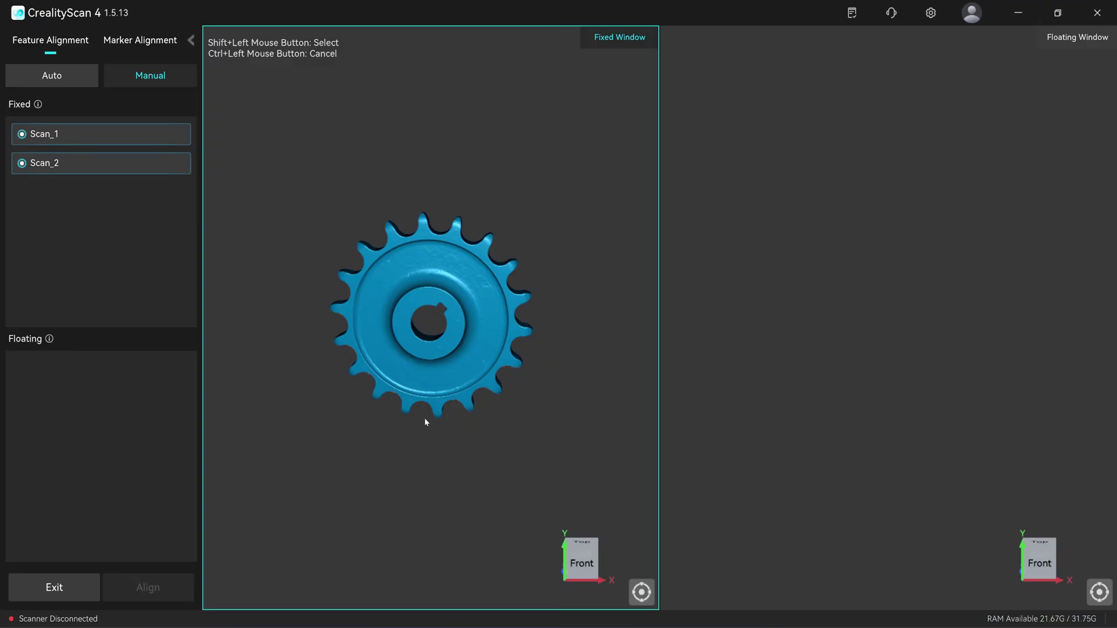
mouse_move(425, 418)
mouse_down()
mouse_move(481, 320)
mouse_move(448, 348)
mouse_up()
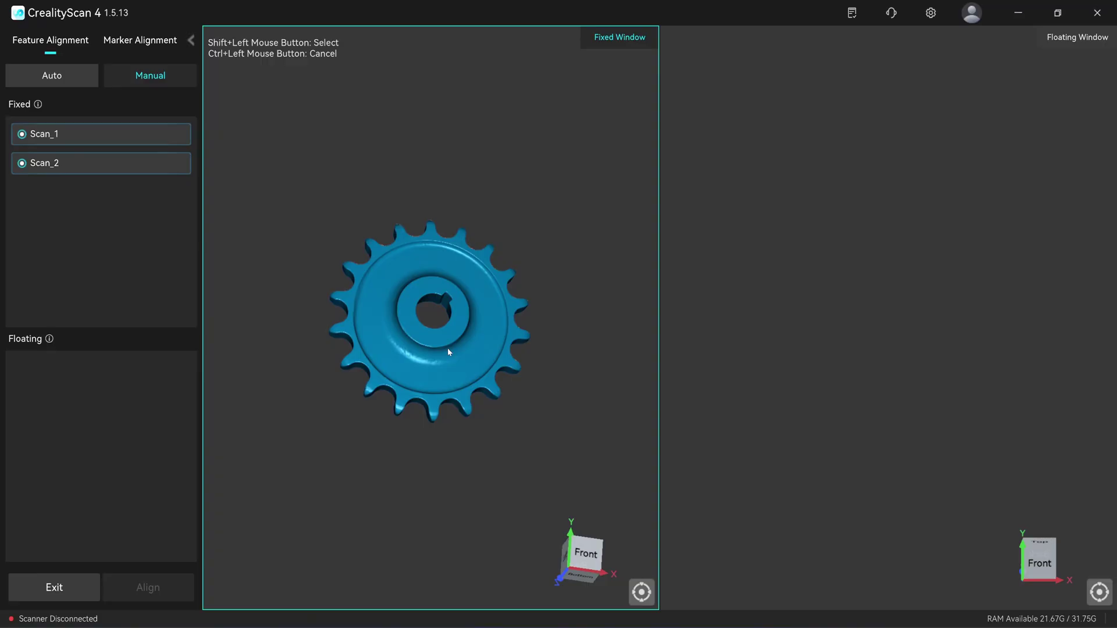
scroll(456, 288, up, 3)
mouse_move(460, 286)
mouse_down()
mouse_move(481, 268)
mouse_move(507, 289)
mouse_move(498, 320)
mouse_move(388, 383)
mouse_move(354, 432)
mouse_move(414, 355)
mouse_move(327, 459)
mouse_move(457, 361)
mouse_move(352, 377)
mouse_move(400, 371)
mouse_move(349, 419)
mouse_up()
Step: Leave alignment and generate a single mesh from the merged scans
click(54, 587)
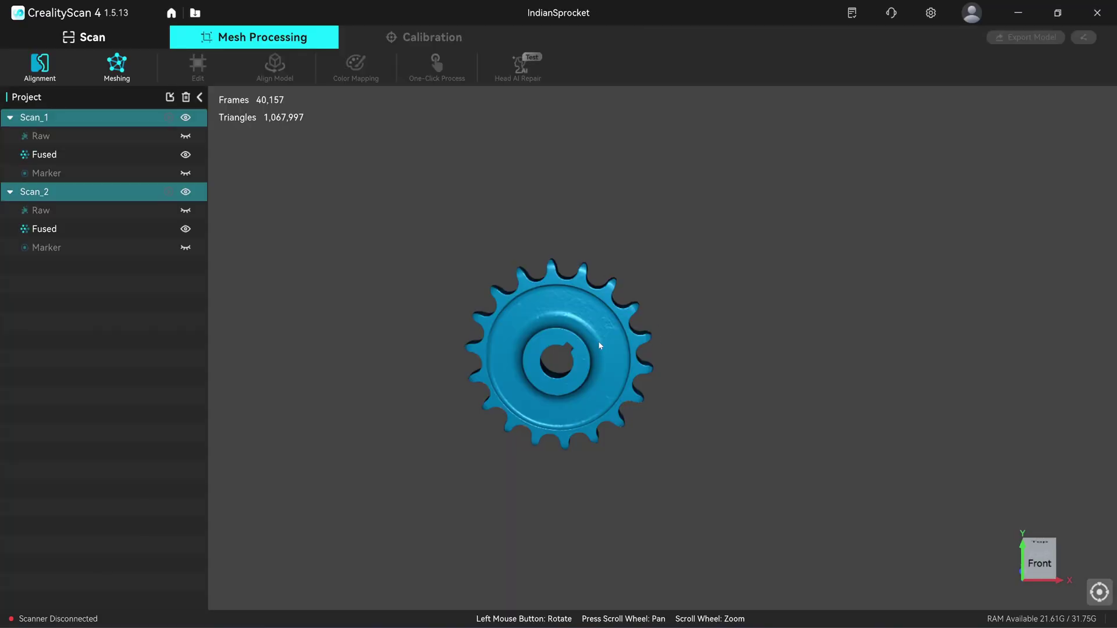
drag(598, 341, 606, 313)
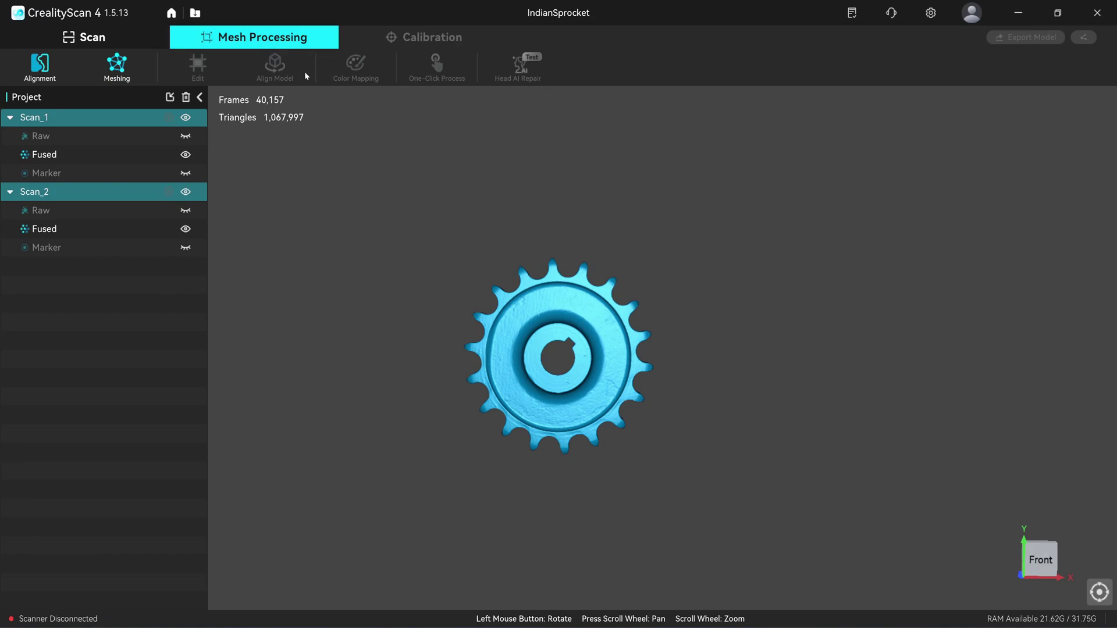
click(119, 70)
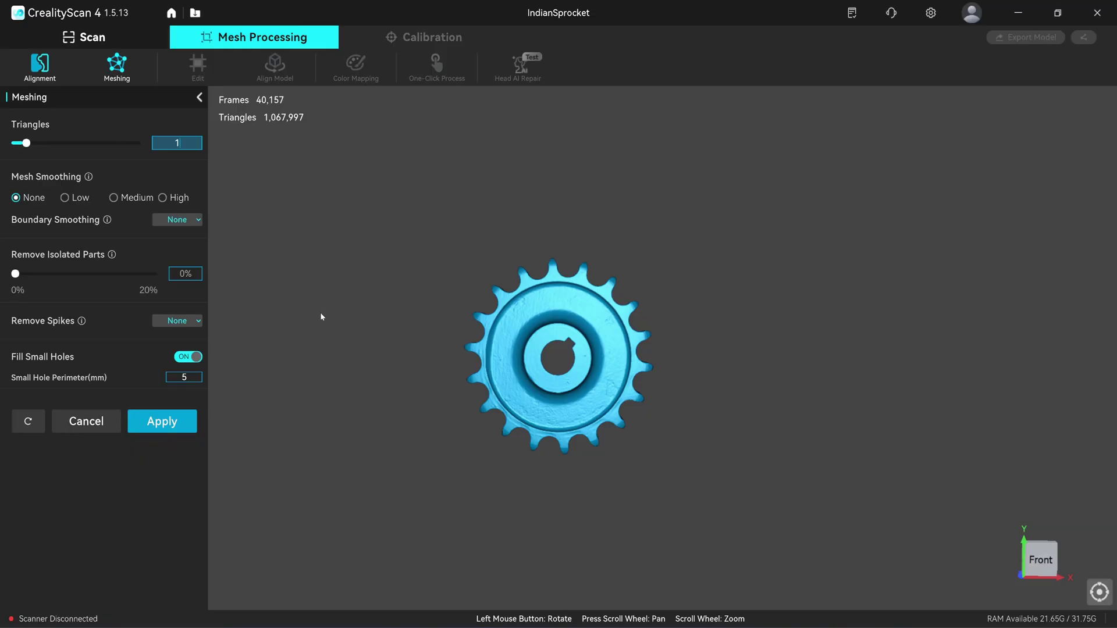
click(162, 422)
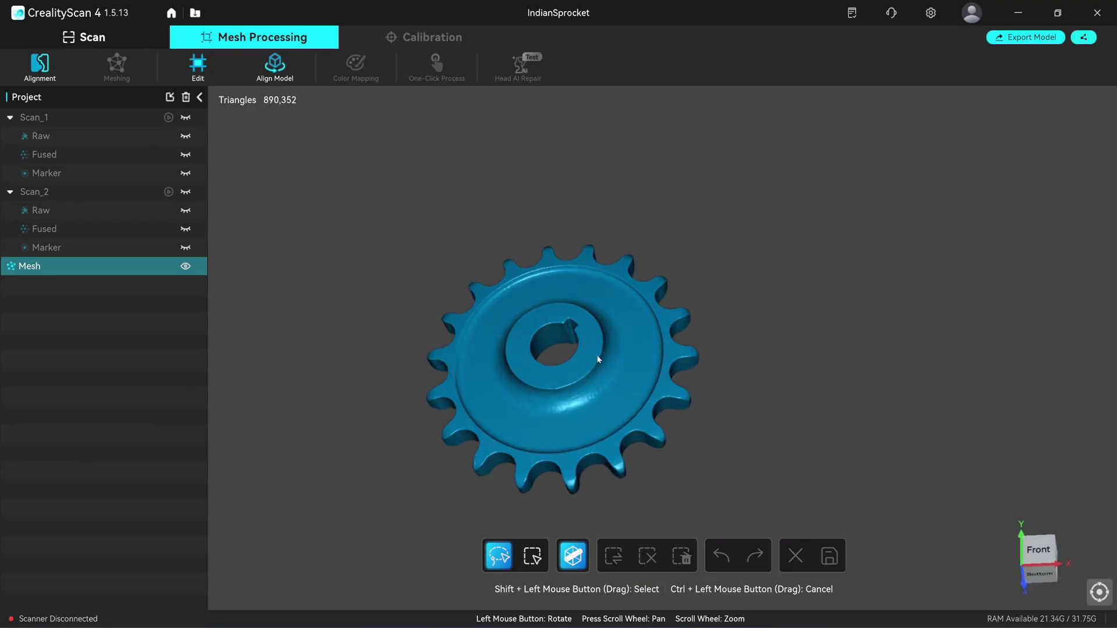
scroll(597, 355, up, 3)
mouse_move(573, 373)
mouse_down()
mouse_move(673, 402)
mouse_move(607, 439)
mouse_move(562, 448)
mouse_move(564, 386)
mouse_move(627, 357)
mouse_up()
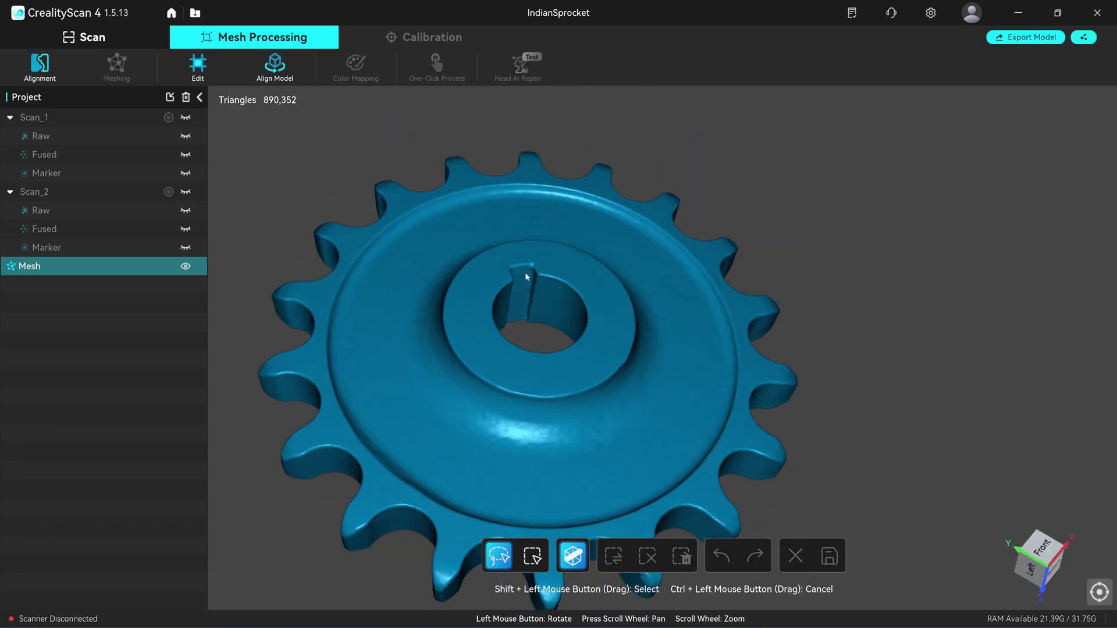
mouse_move(551, 277)
mouse_down()
mouse_move(508, 295)
mouse_move(518, 282)
mouse_move(525, 313)
mouse_move(547, 333)
mouse_move(534, 309)
mouse_up()
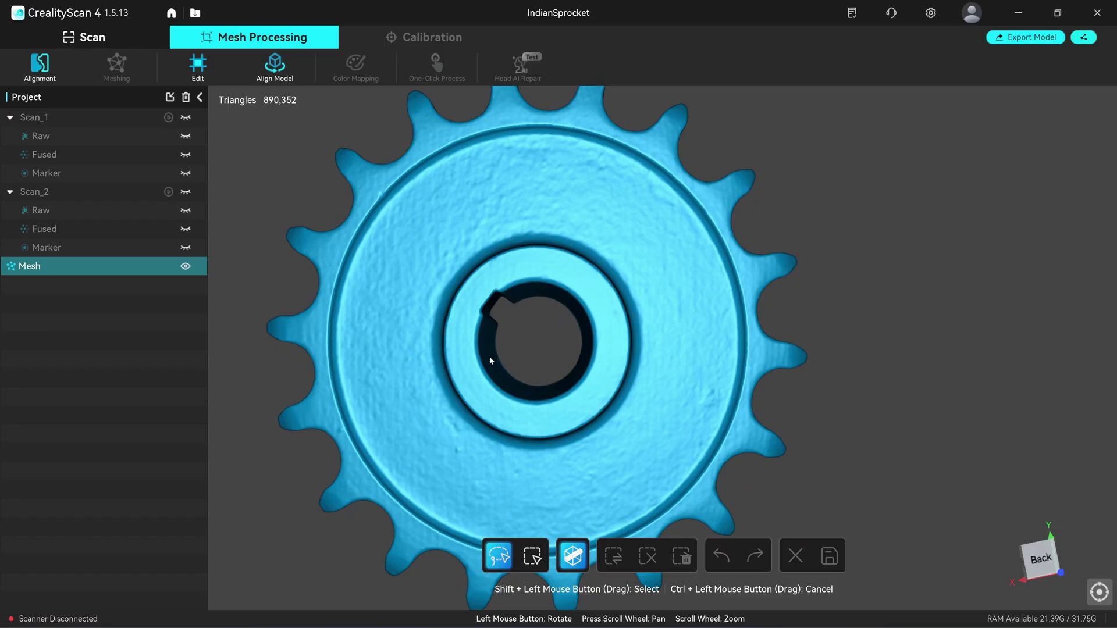
Step: Switch to orthographic projection, orbit the gear, and snap to the front view
right_click(944, 313)
click(974, 335)
right_click(881, 326)
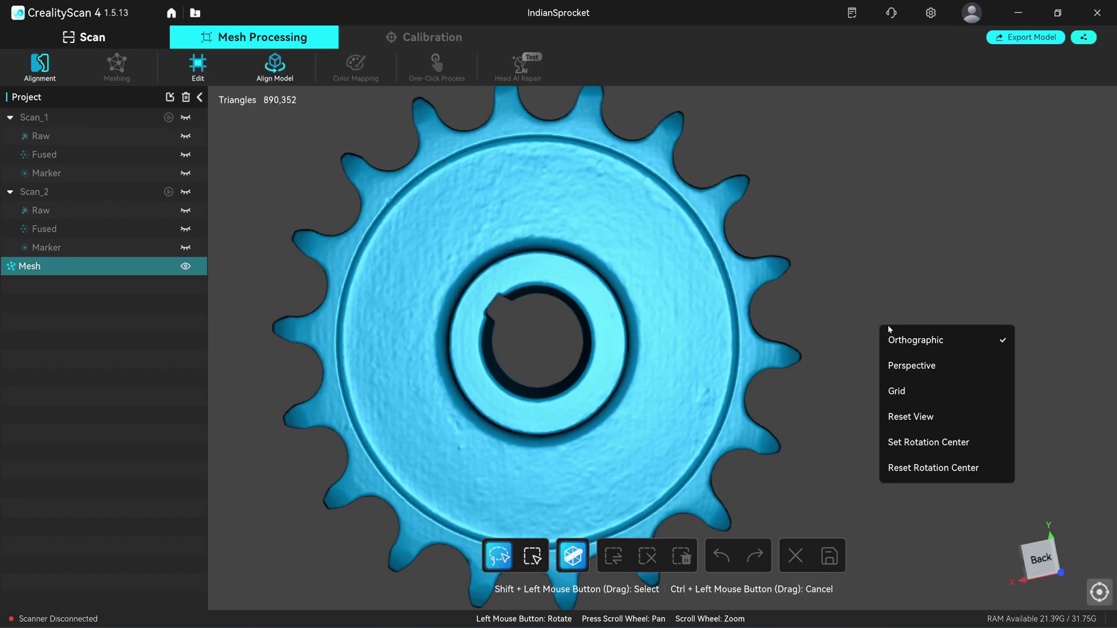
click(908, 340)
mouse_move(612, 308)
mouse_down()
mouse_move(613, 298)
mouse_move(539, 349)
mouse_move(586, 358)
mouse_move(530, 351)
mouse_move(595, 362)
mouse_move(569, 305)
mouse_move(621, 313)
mouse_move(669, 359)
mouse_move(756, 315)
mouse_move(810, 306)
mouse_move(971, 315)
mouse_up()
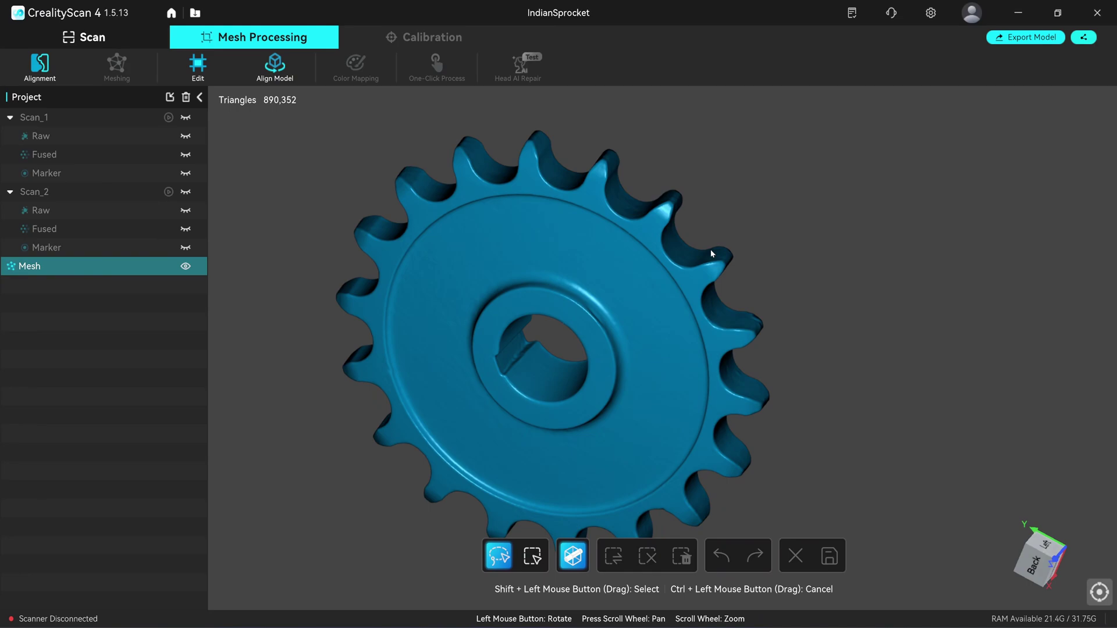
mouse_move(711, 249)
mouse_down()
mouse_move(684, 219)
mouse_move(550, 300)
mouse_move(399, 336)
mouse_move(618, 166)
mouse_move(625, 221)
mouse_move(591, 257)
mouse_move(499, 320)
mouse_move(354, 381)
mouse_up()
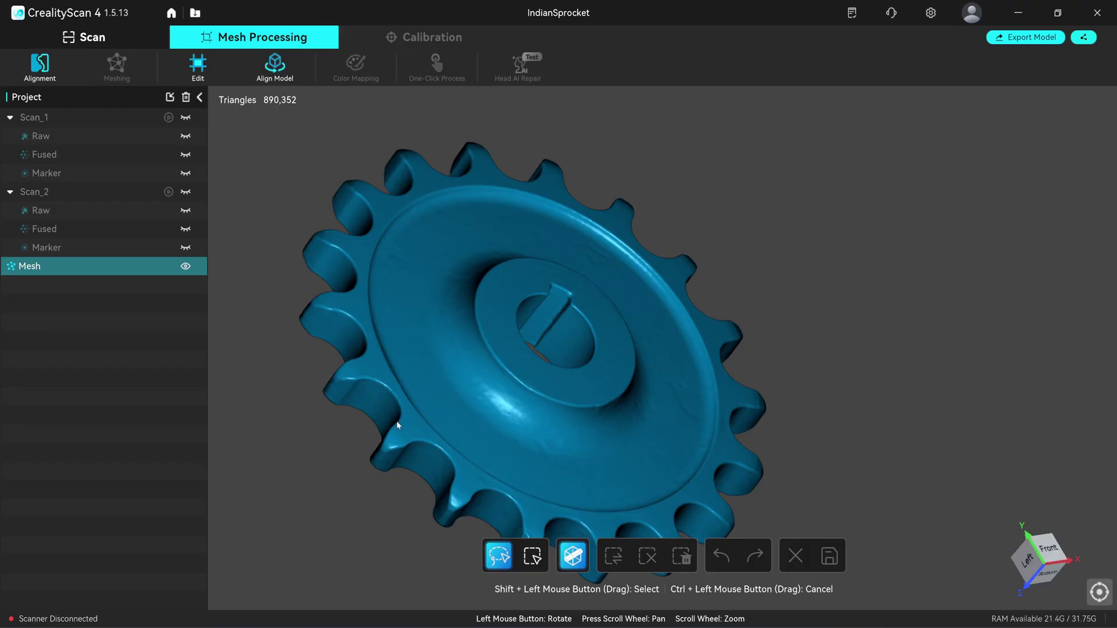
mouse_move(396, 421)
mouse_down()
mouse_move(374, 345)
mouse_move(350, 324)
mouse_move(677, 300)
mouse_move(559, 284)
mouse_move(463, 334)
mouse_up()
click(1035, 557)
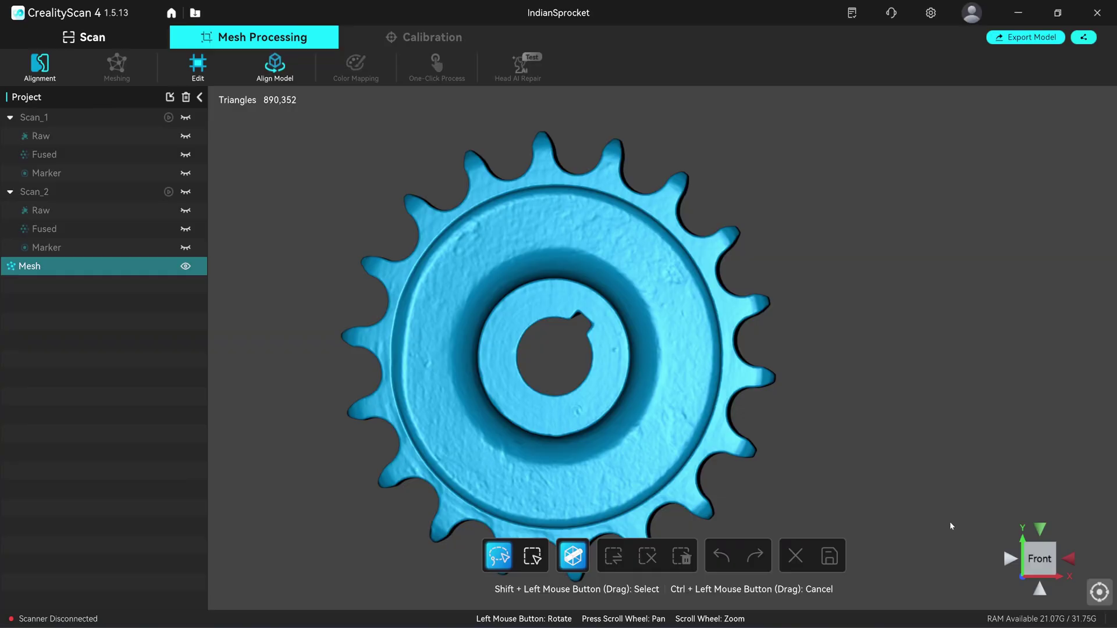
Step: Apply a 90° X rotation in Align Model, then level the gear in front view
click(275, 69)
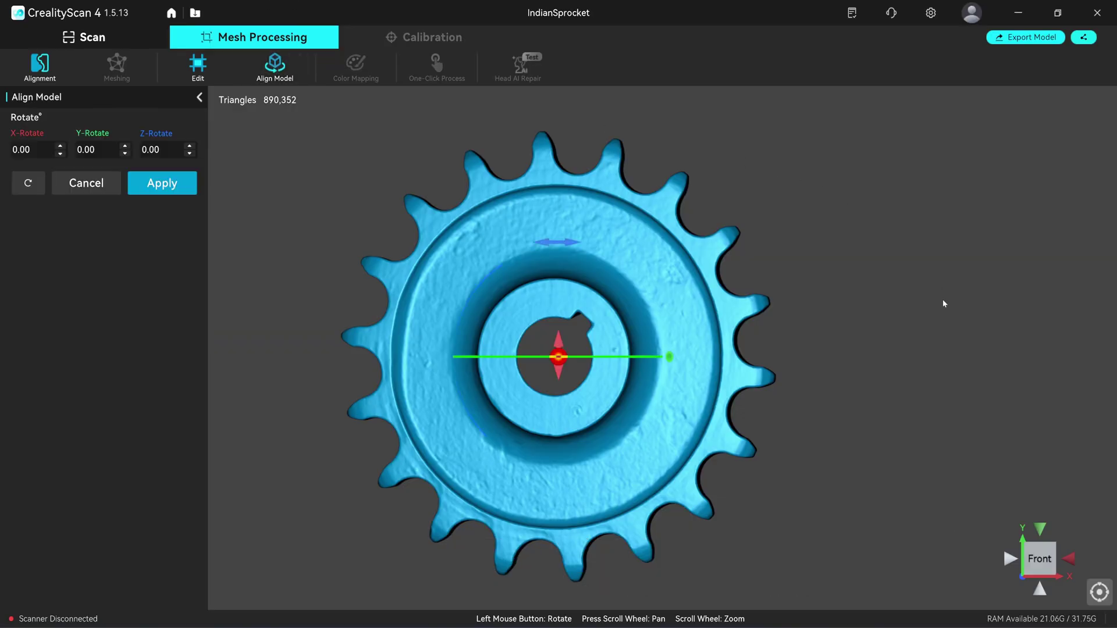
drag(943, 303, 1031, 447)
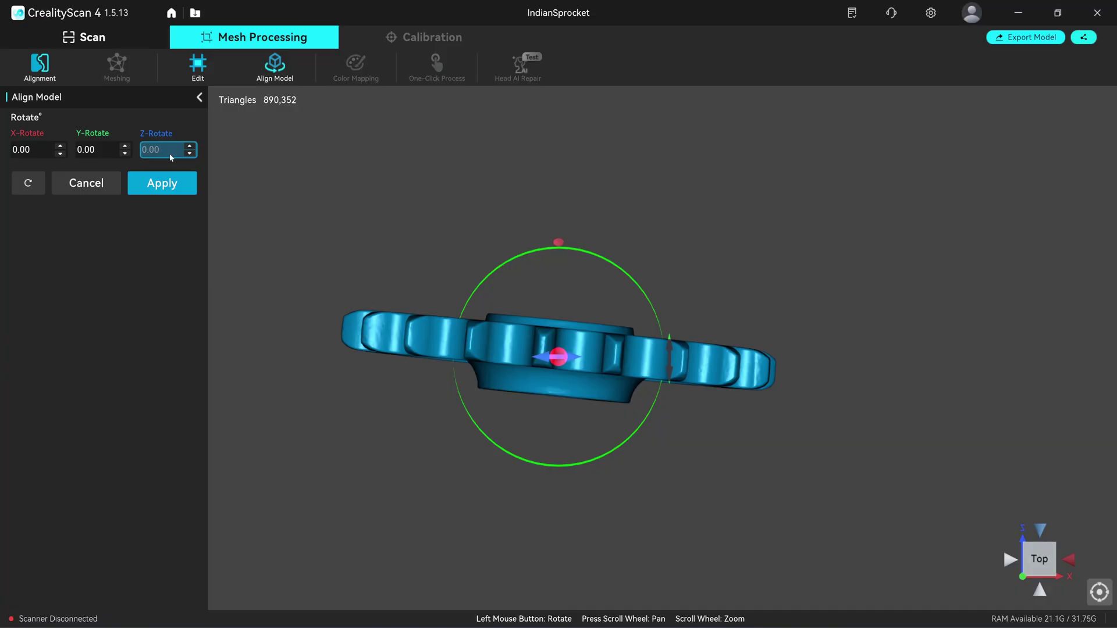
scroll(60, 148, up, 1)
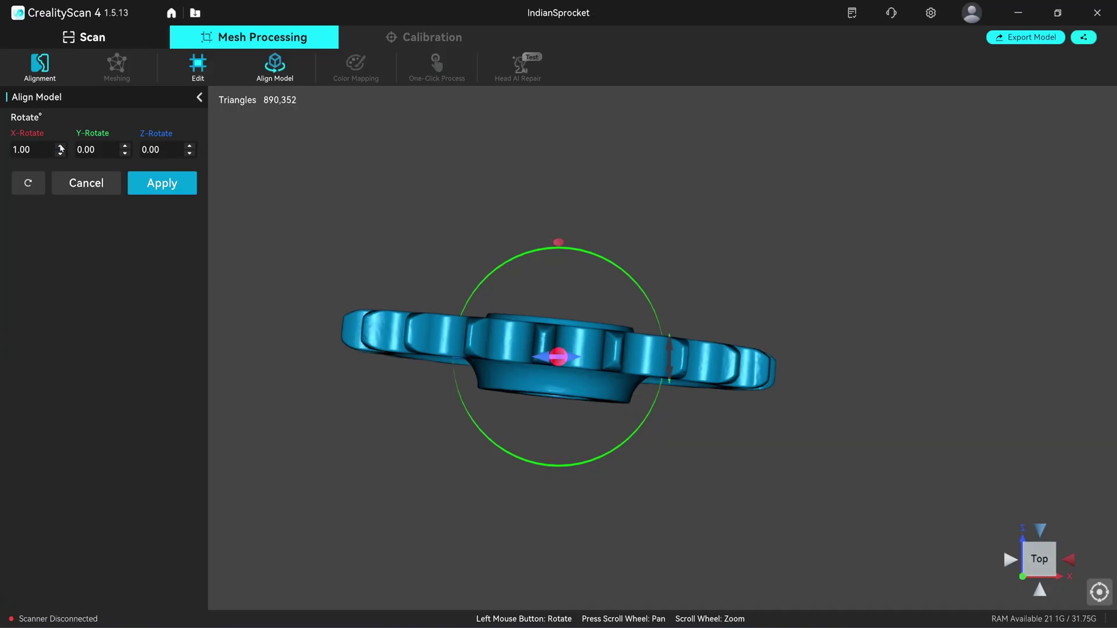
scroll(60, 149, up, 2)
scroll(60, 148, up, 3)
scroll(60, 148, up, 3)
scroll(31, 156, down, 9)
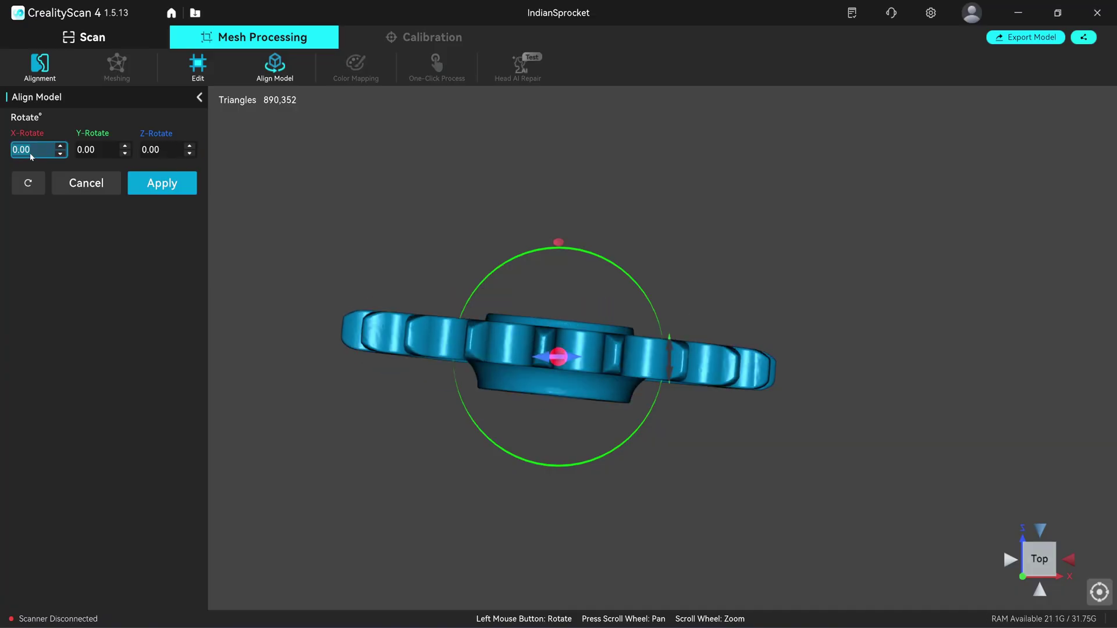
text(90)
key(Return)
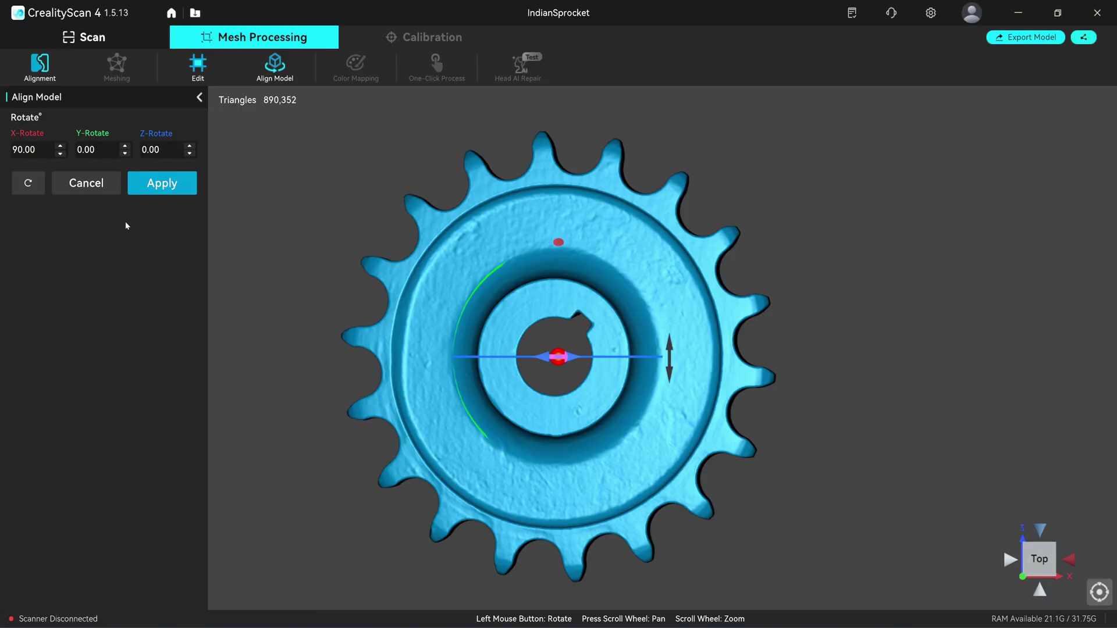
click(1041, 594)
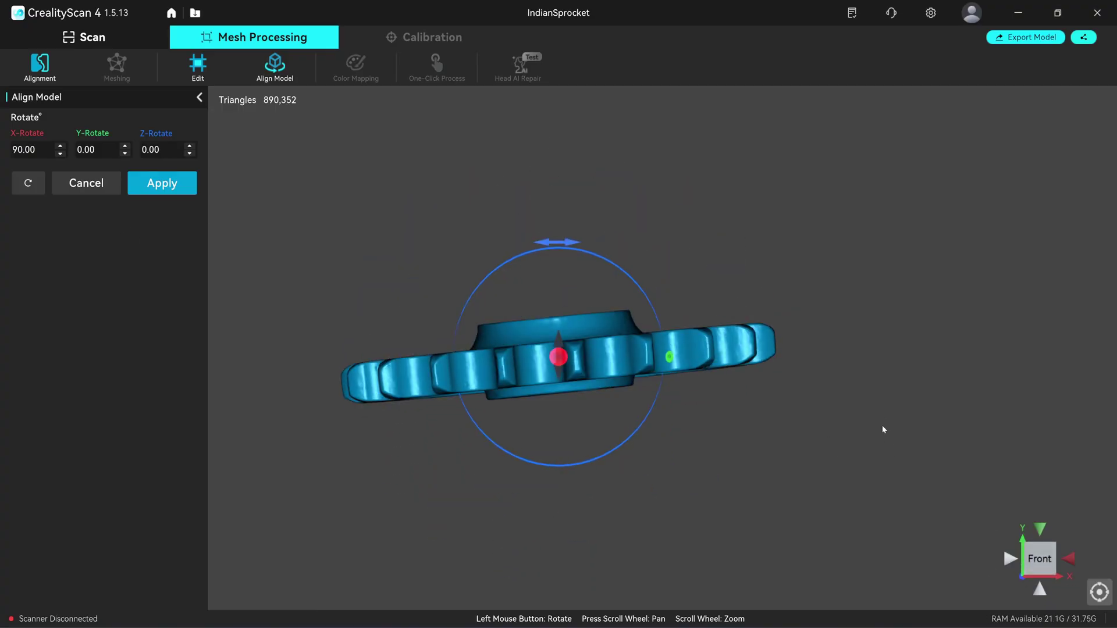
middle_drag(756, 252, 793, 409)
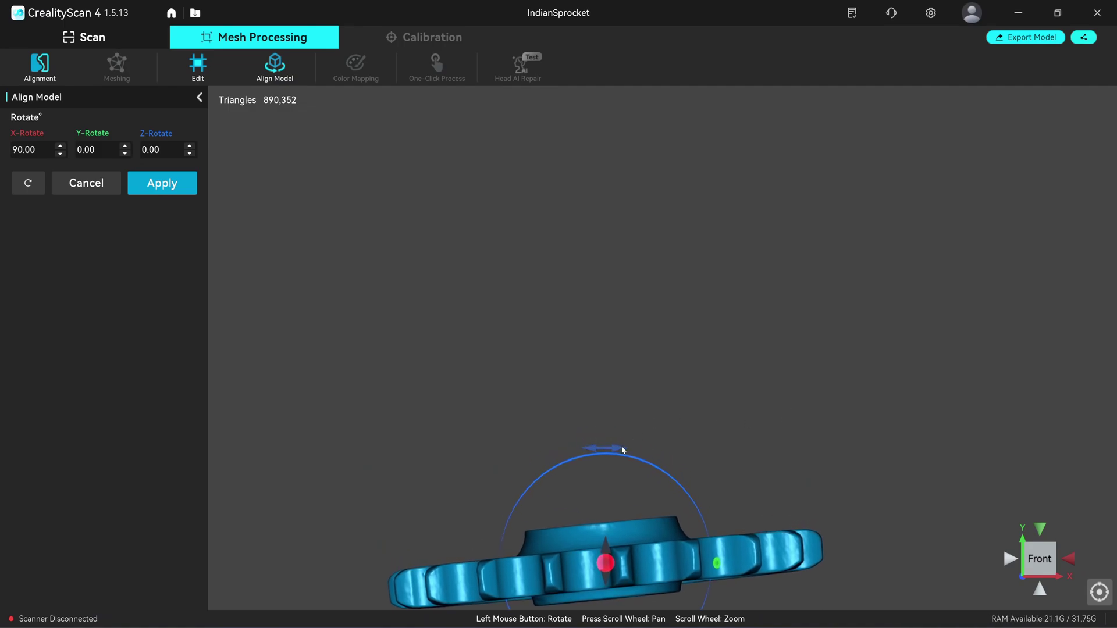
drag(622, 450, 620, 402)
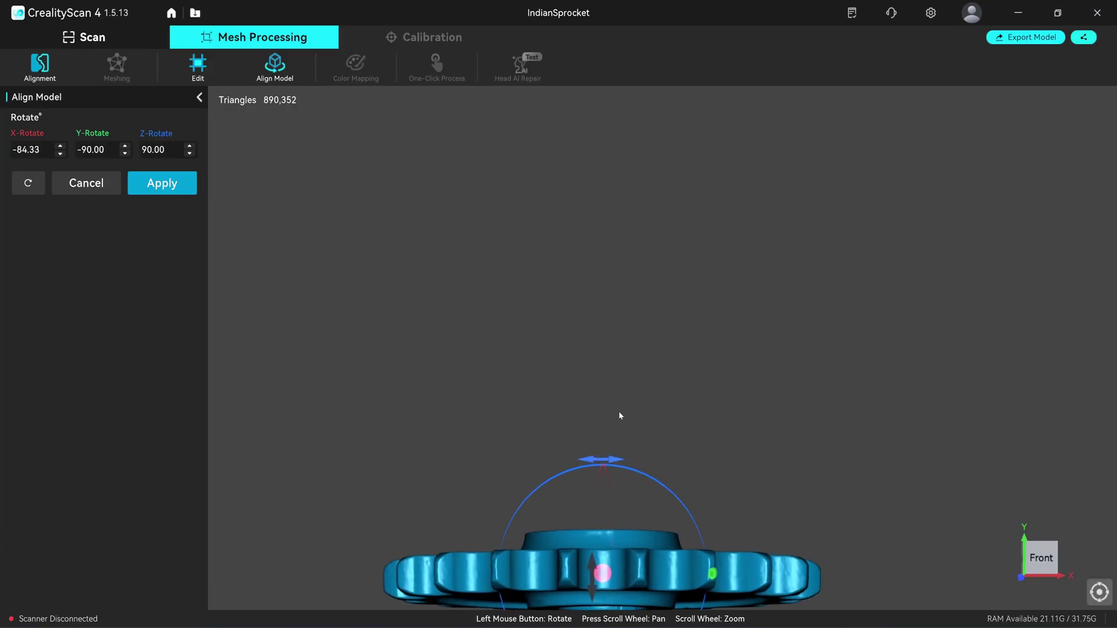
middle_drag(619, 416, 643, 305)
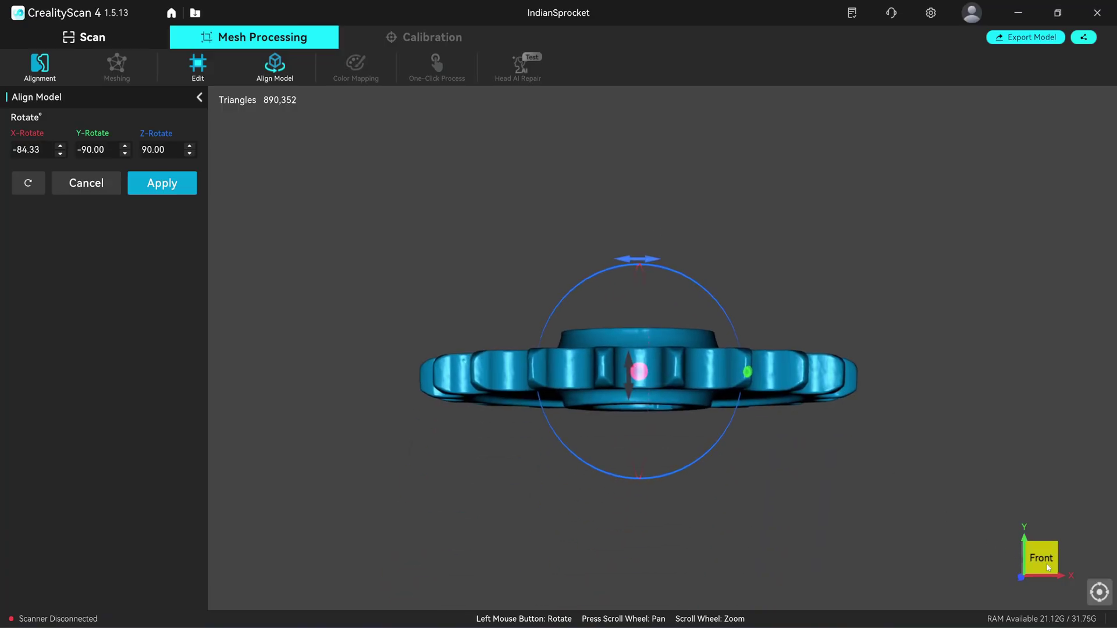
Step: Fine-tune the tilt from the left, back and right views, then apply the orientation
click(1013, 559)
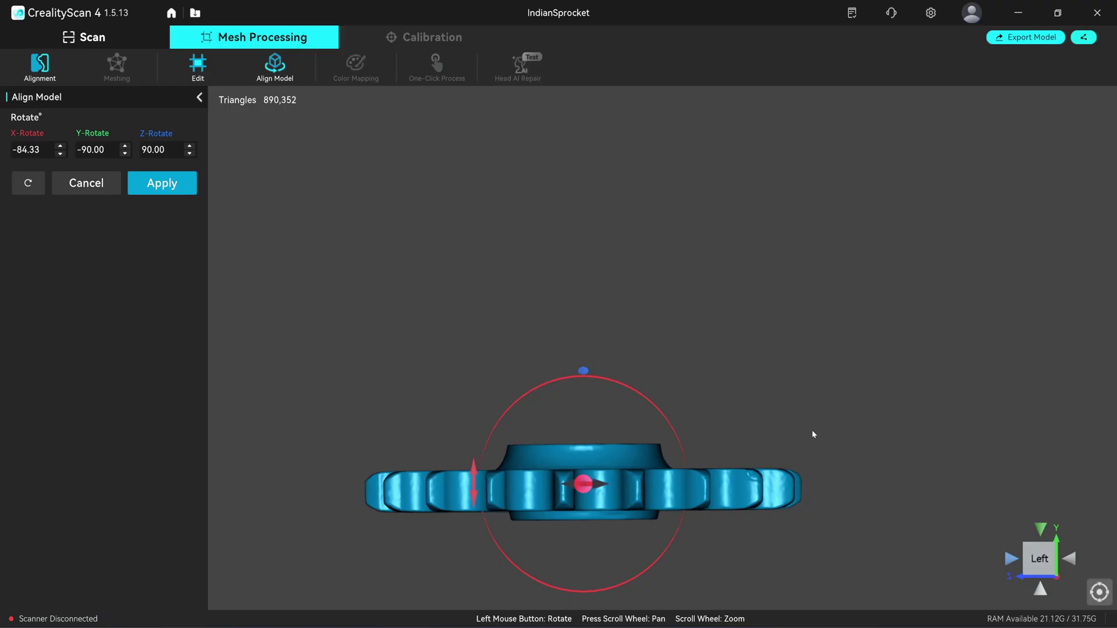
mouse_move(813, 434)
middle_down()
mouse_move(828, 512)
mouse_move(872, 390)
middle_up()
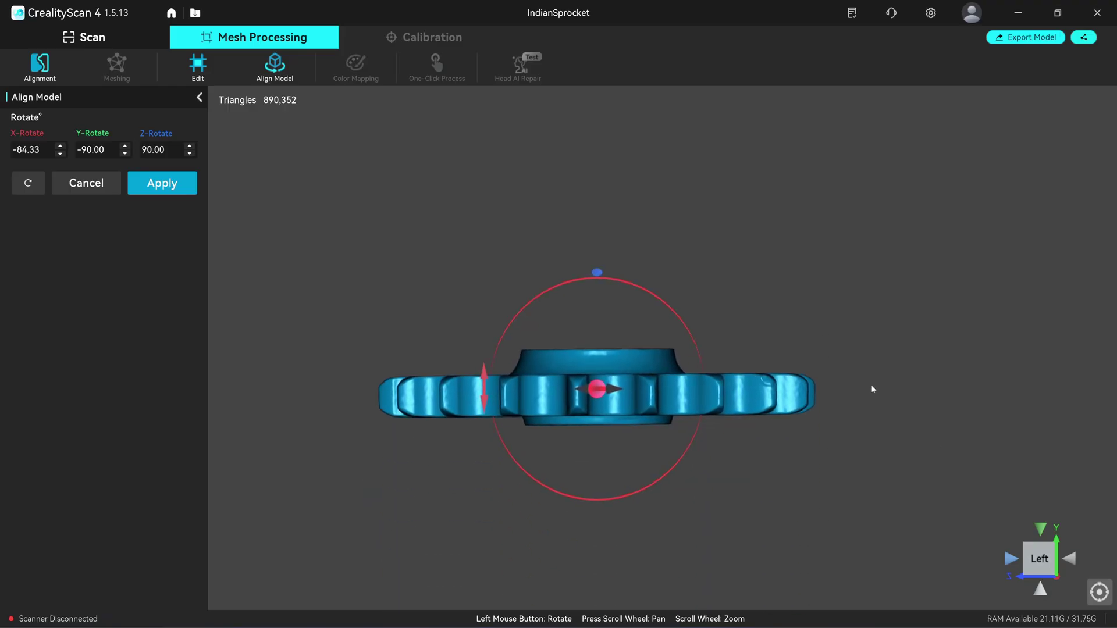
click(1013, 559)
middle_drag(922, 428, 803, 490)
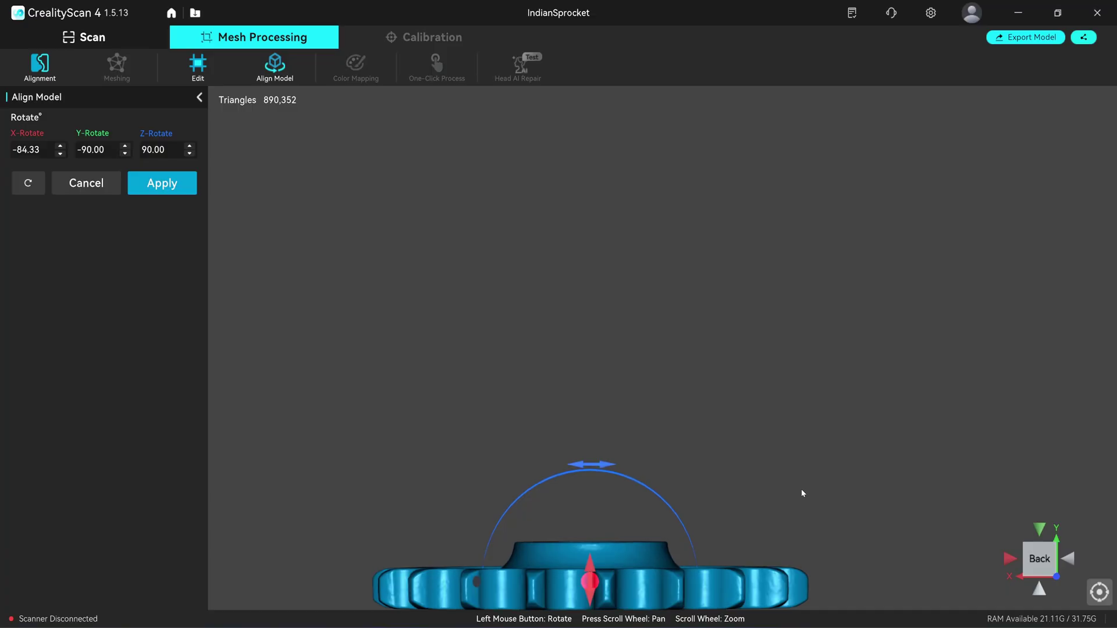
mouse_move(768, 489)
middle_down()
mouse_move(775, 324)
mouse_move(830, 509)
middle_up()
click(1009, 560)
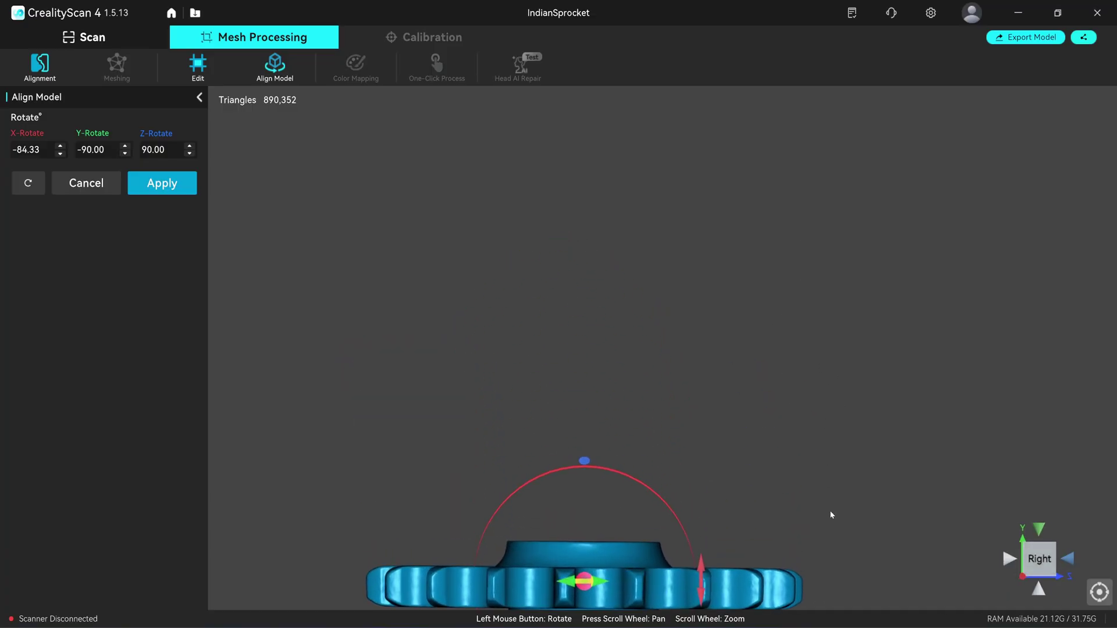
middle_drag(685, 539, 821, 387)
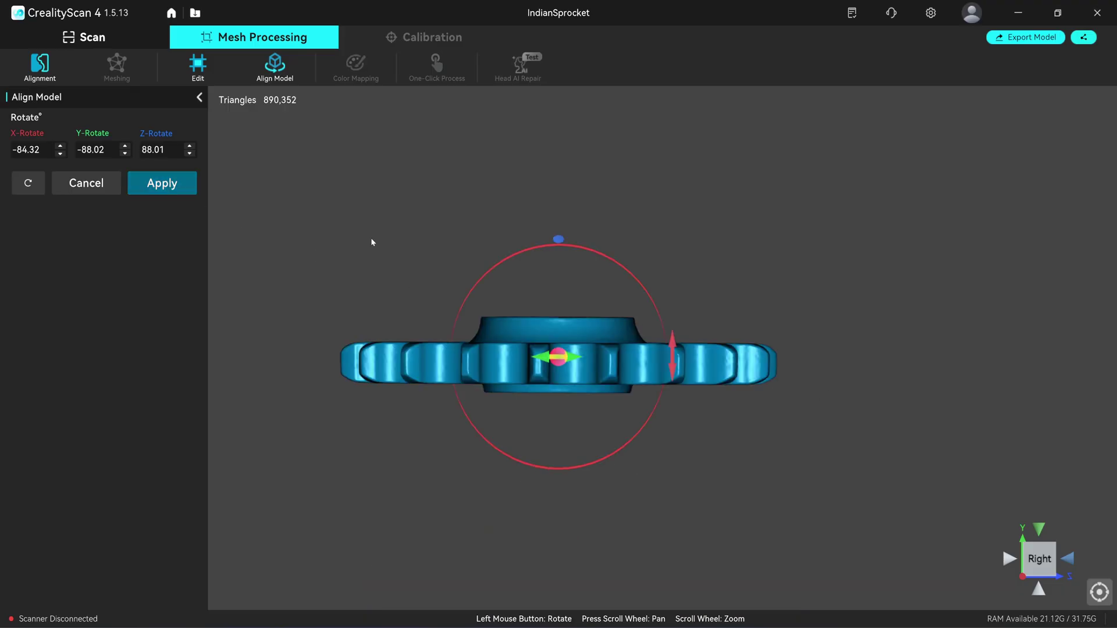
key(Return)
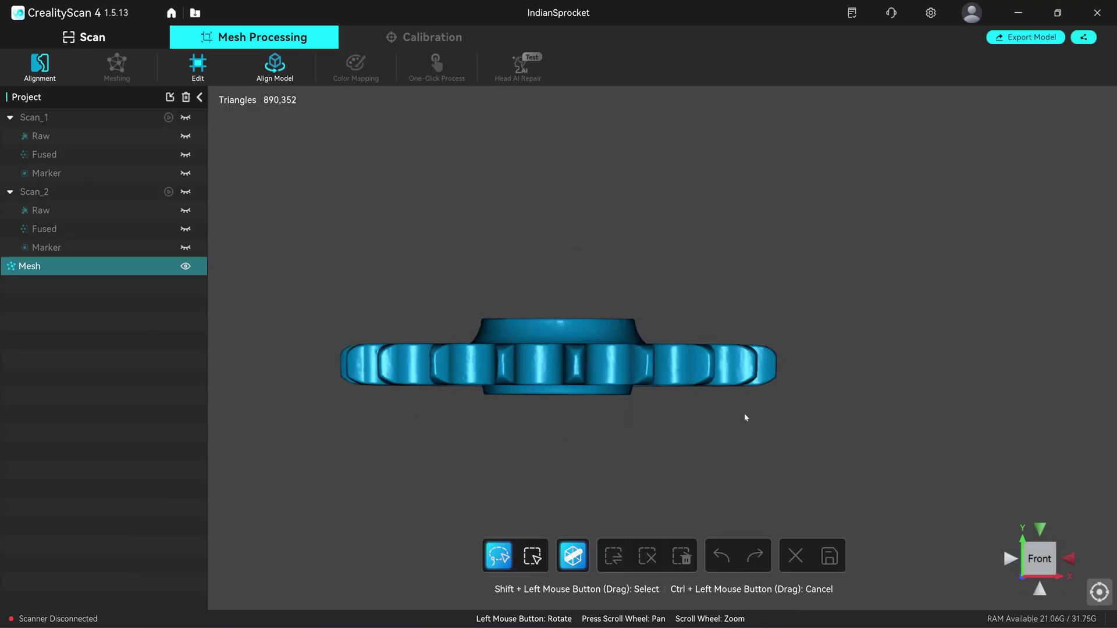
Step: Check the sprocket from the left and back views, then view it from the top
middle_drag(745, 413, 784, 183)
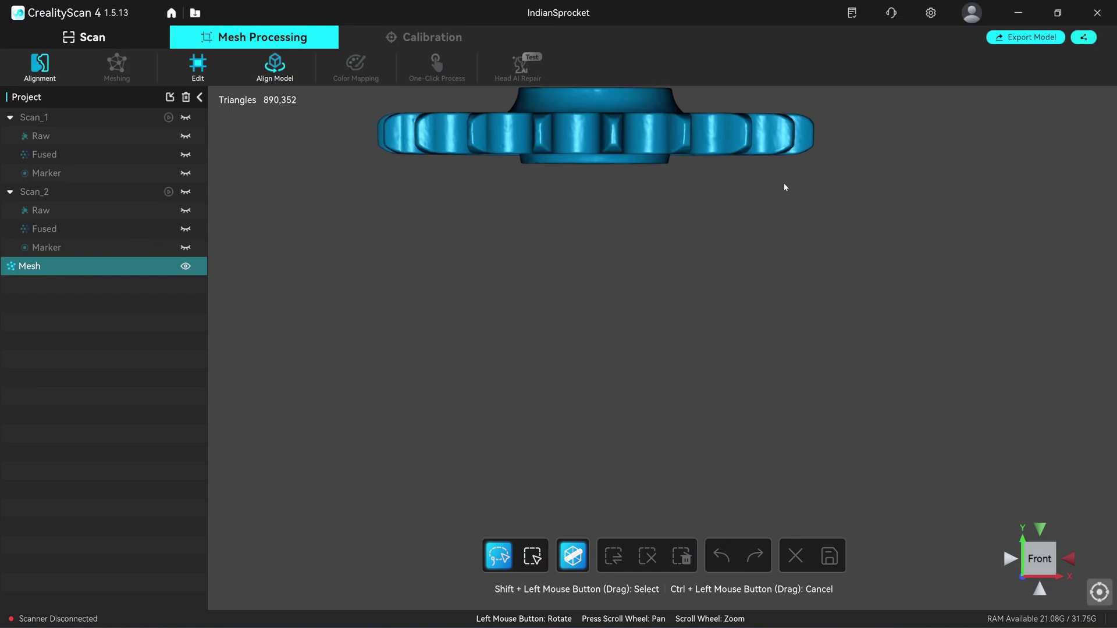
click(1010, 560)
middle_drag(830, 462, 857, 210)
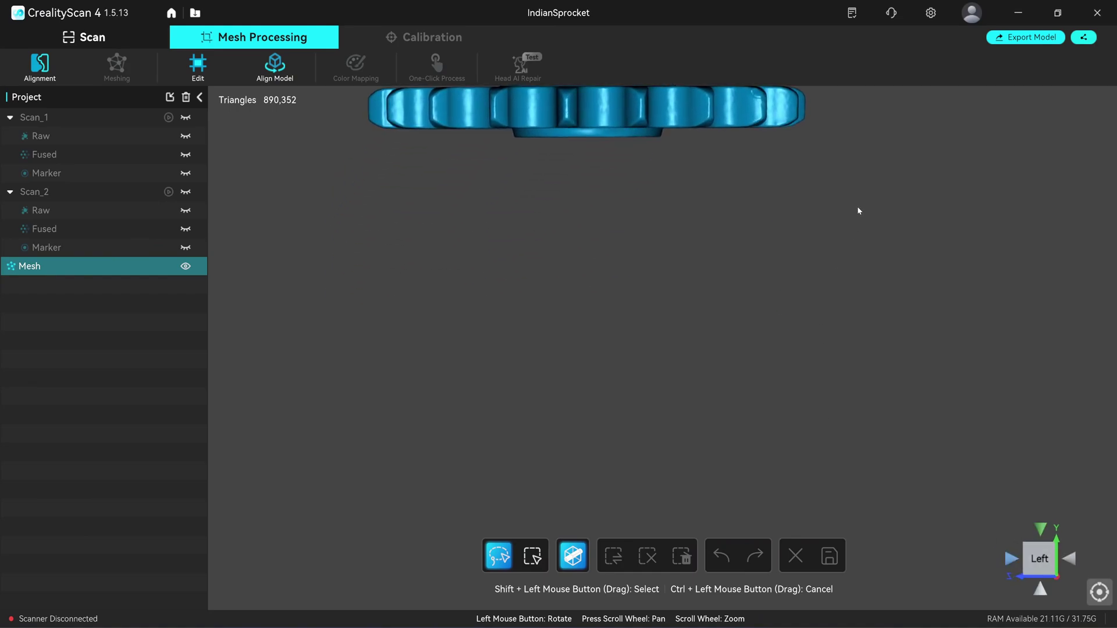
click(1011, 558)
middle_drag(798, 489, 792, 221)
key(1)
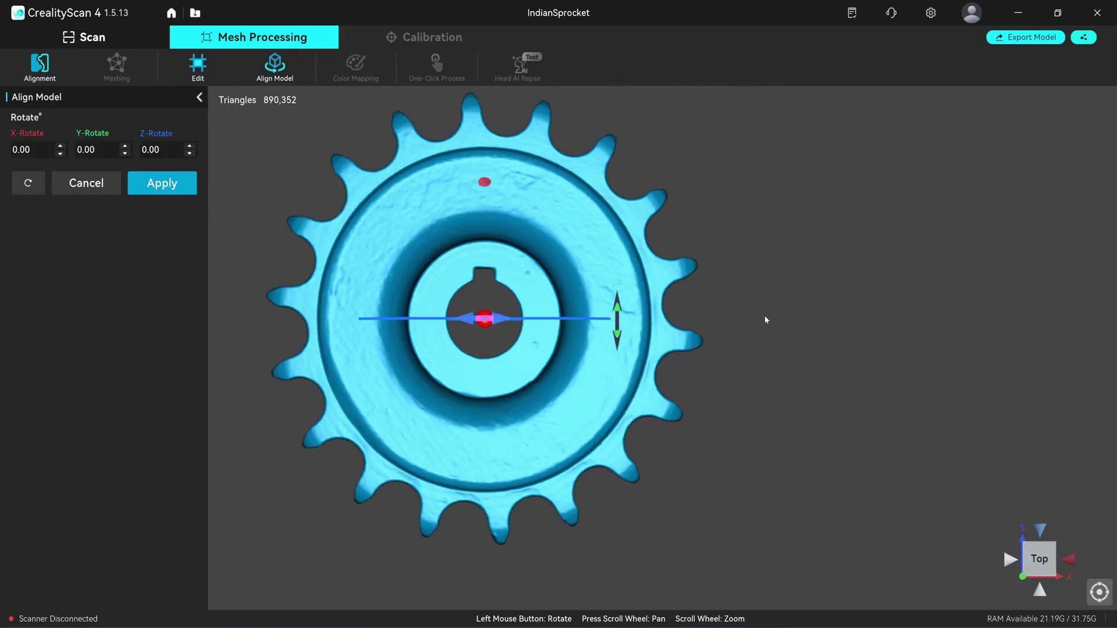
Step: Tilt the sprocket about Y to roughly -3.9°, checking it from the top view
middle_drag(764, 315, 566, 311)
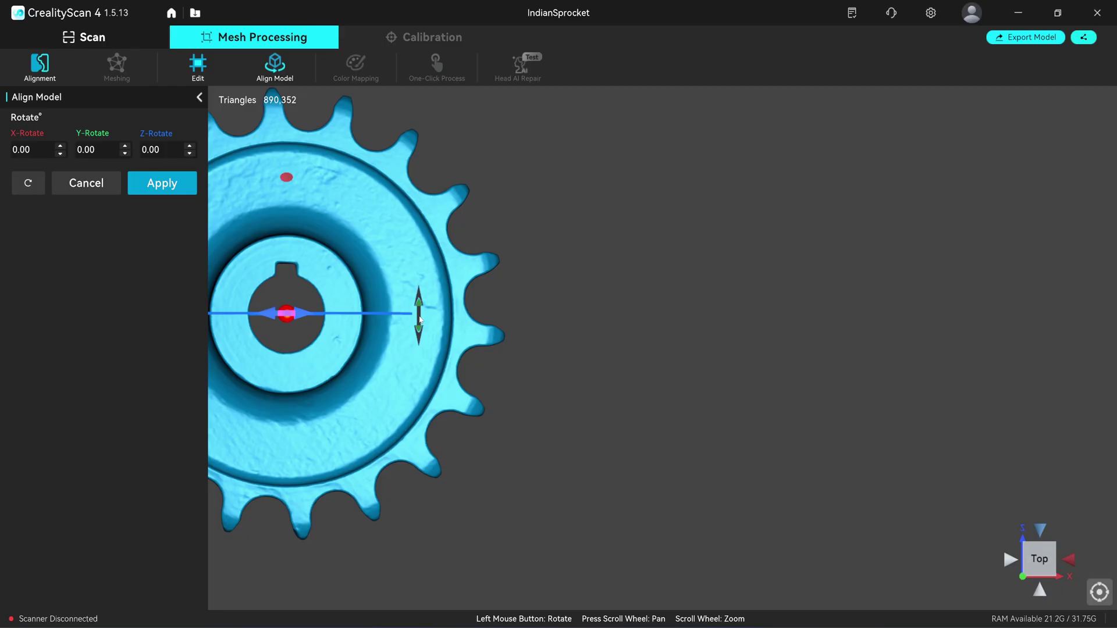
drag(422, 316, 644, 297)
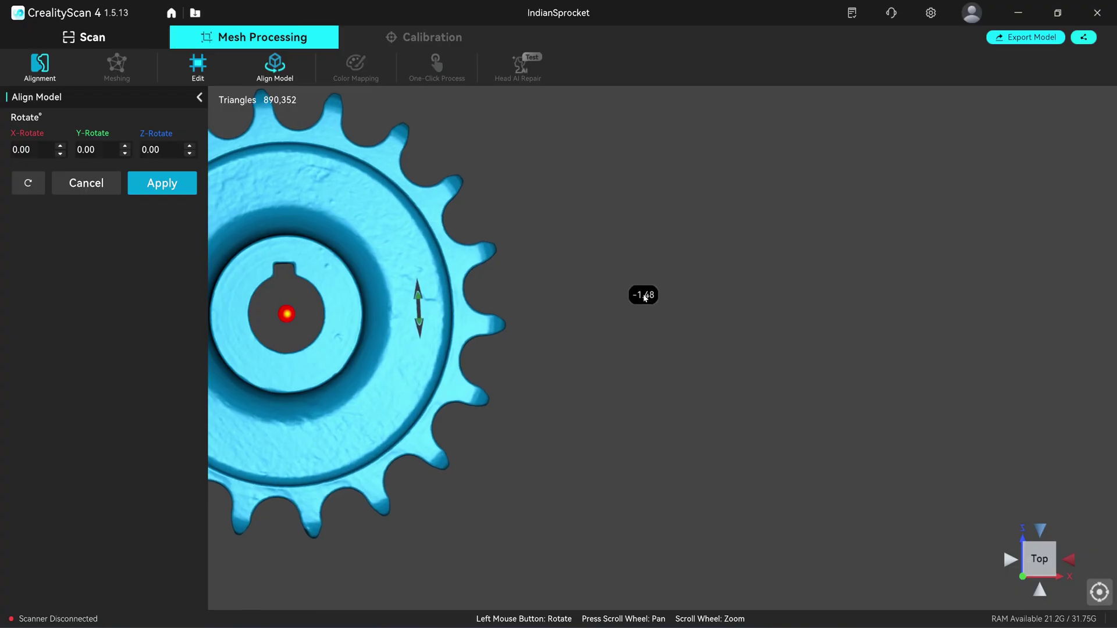
drag(575, 397, 524, 380)
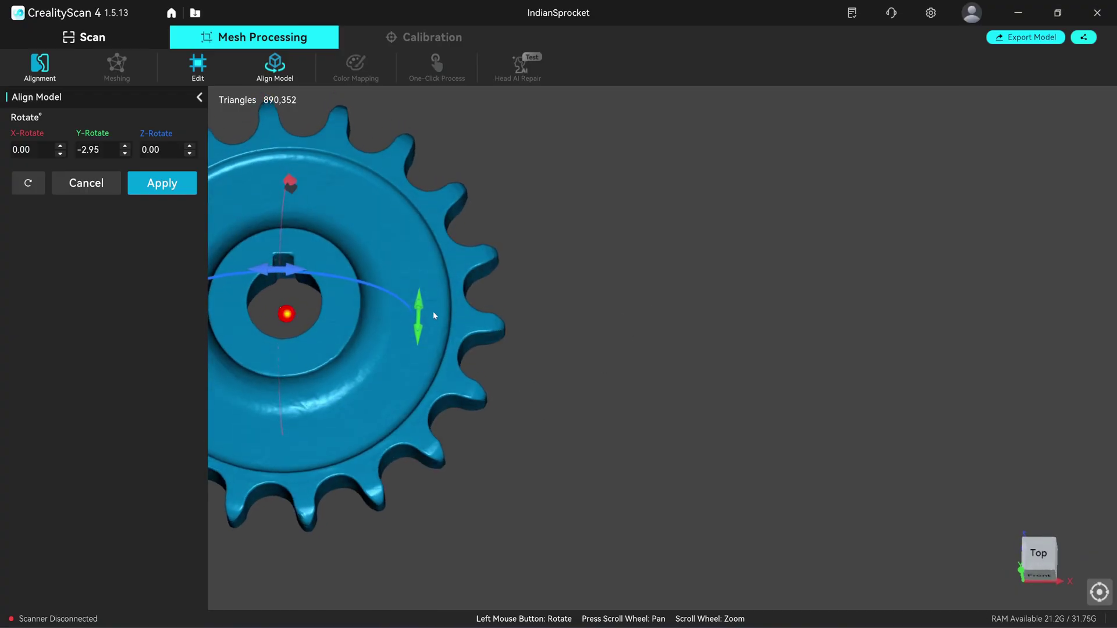
drag(427, 316, 431, 314)
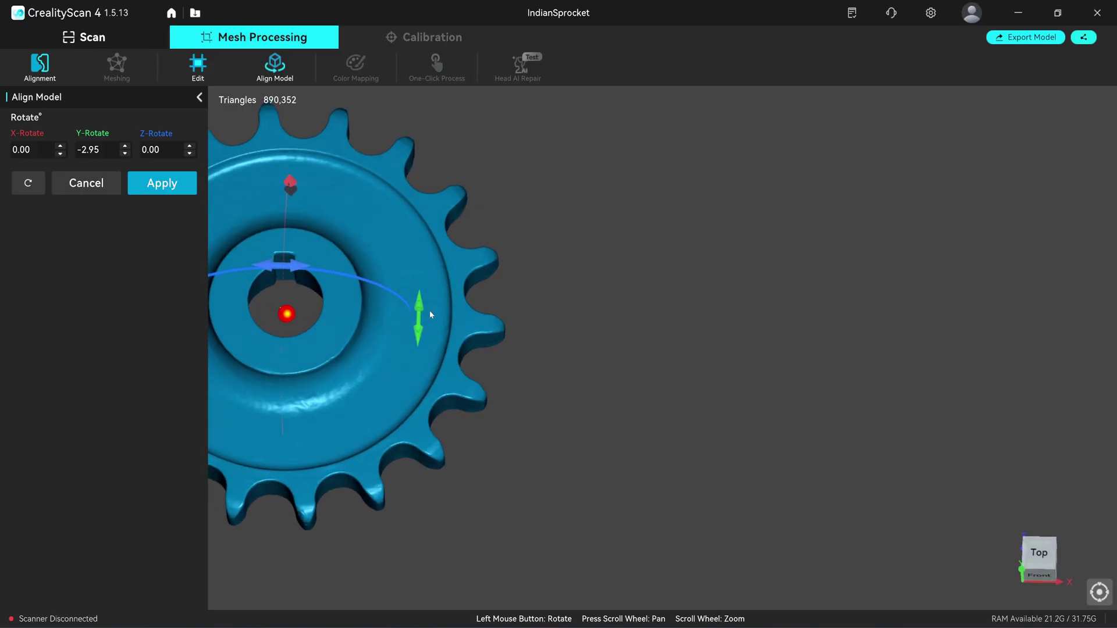
click(1043, 557)
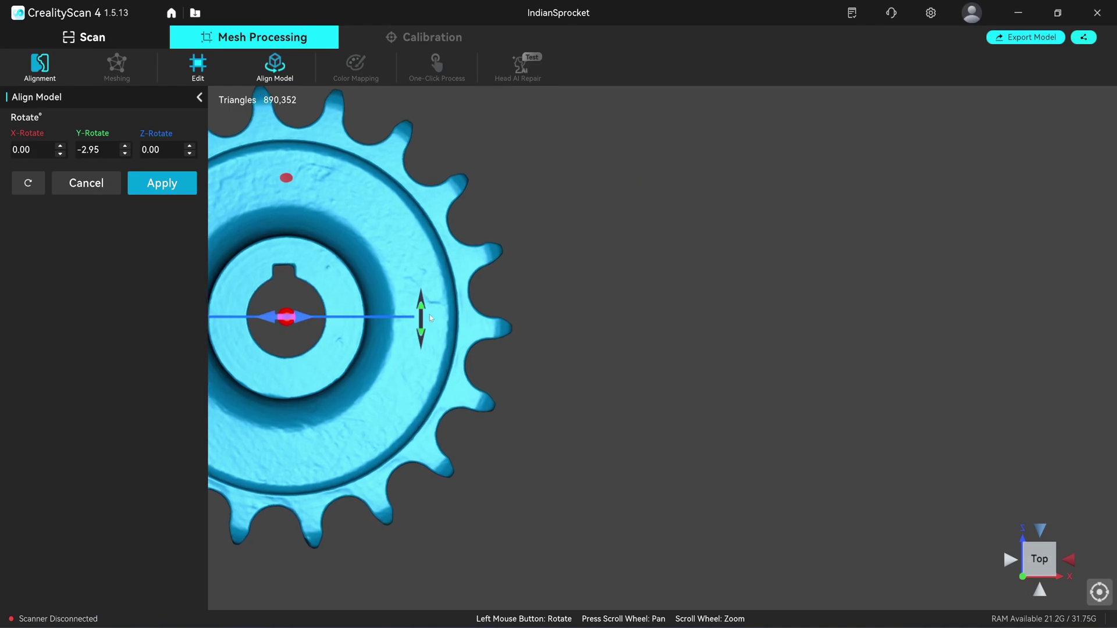
mouse_move(421, 320)
mouse_down()
mouse_move(546, 297)
mouse_move(704, 346)
mouse_up()
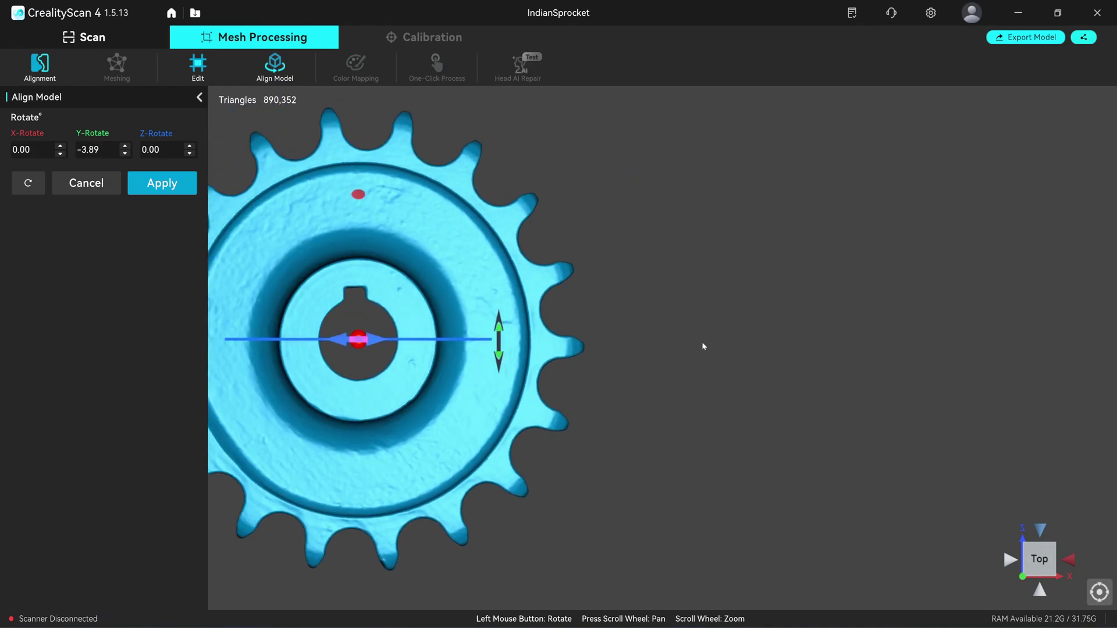
Step: Apply the alignment, then export the sprocket from top view as asc (Pointcloud)
click(162, 183)
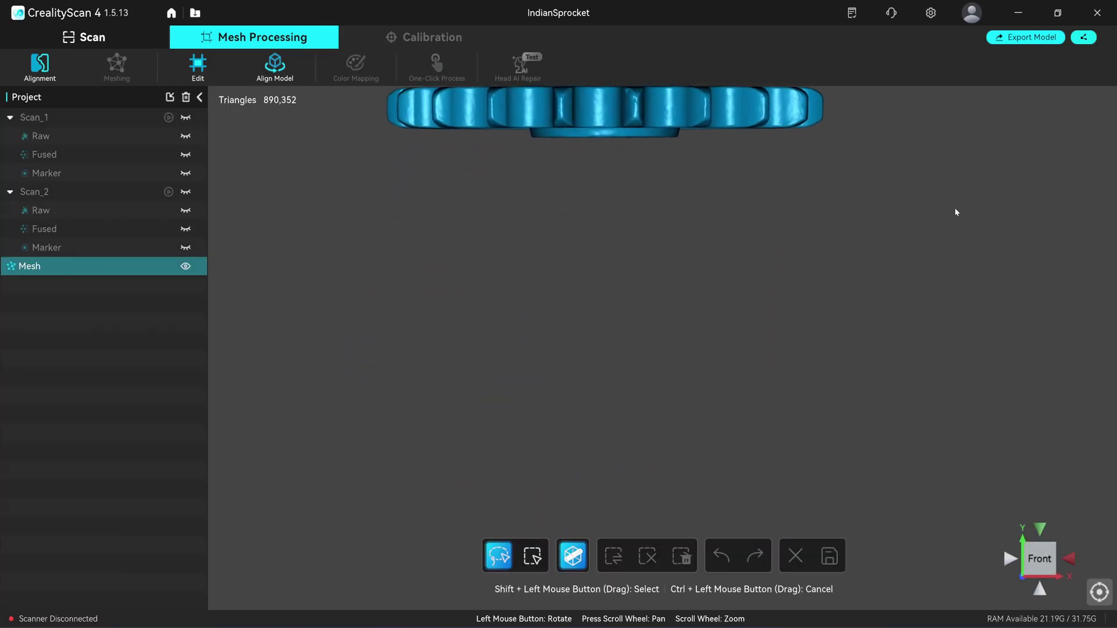
click(1046, 594)
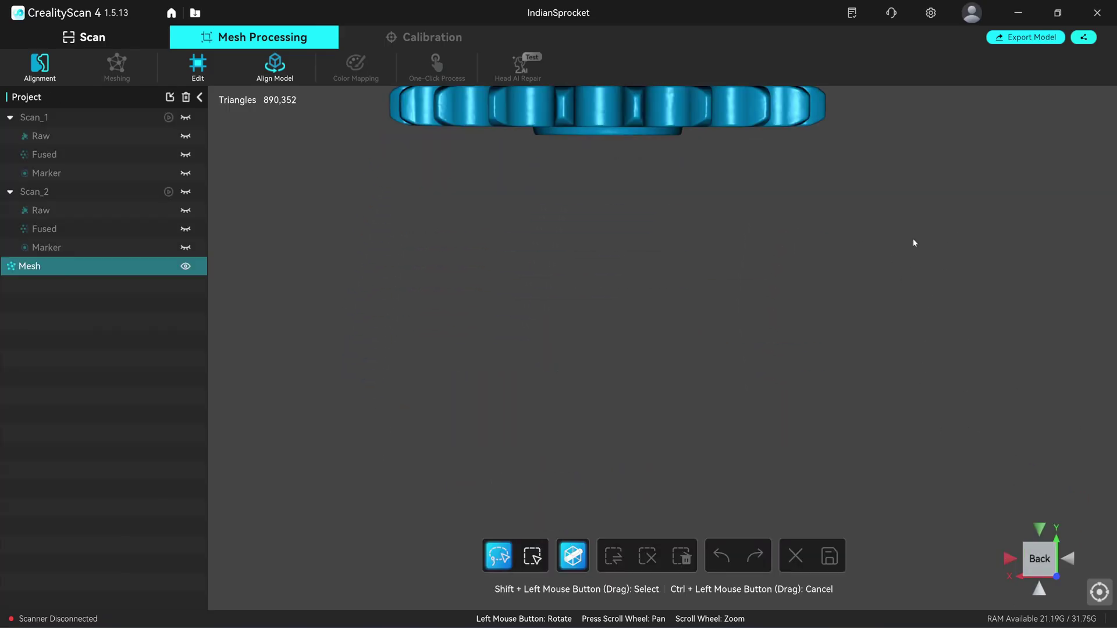
click(1028, 37)
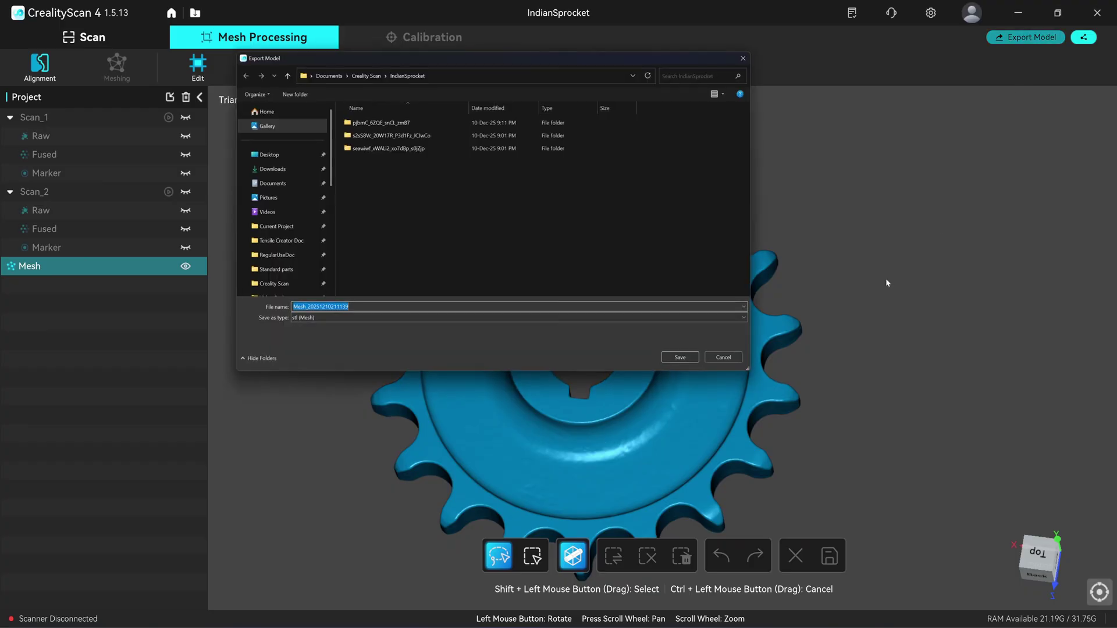
click(505, 319)
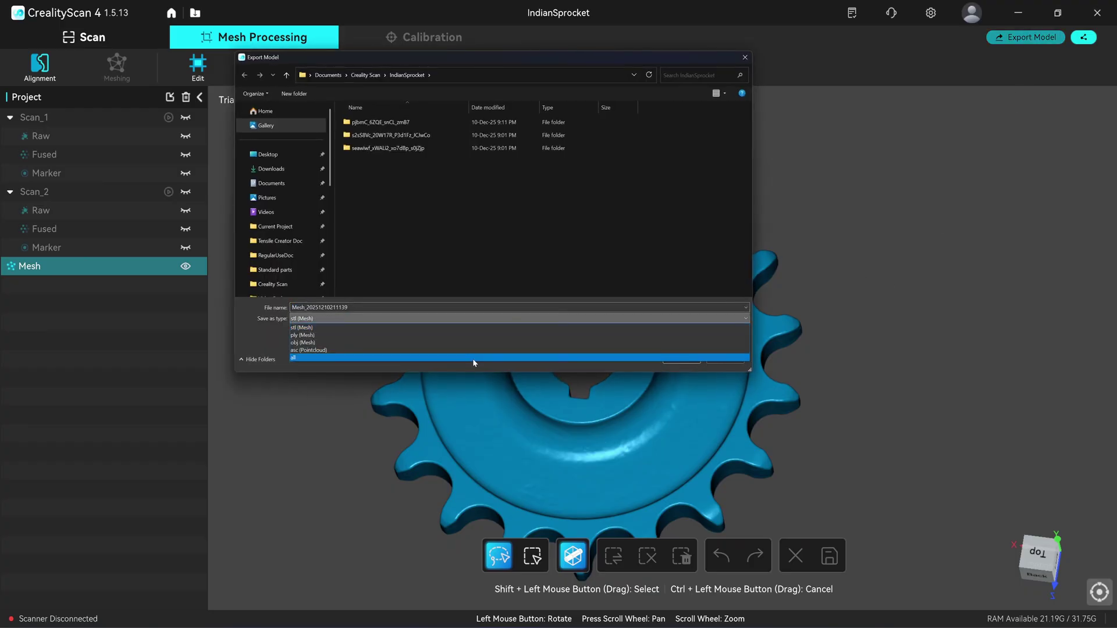
click(474, 352)
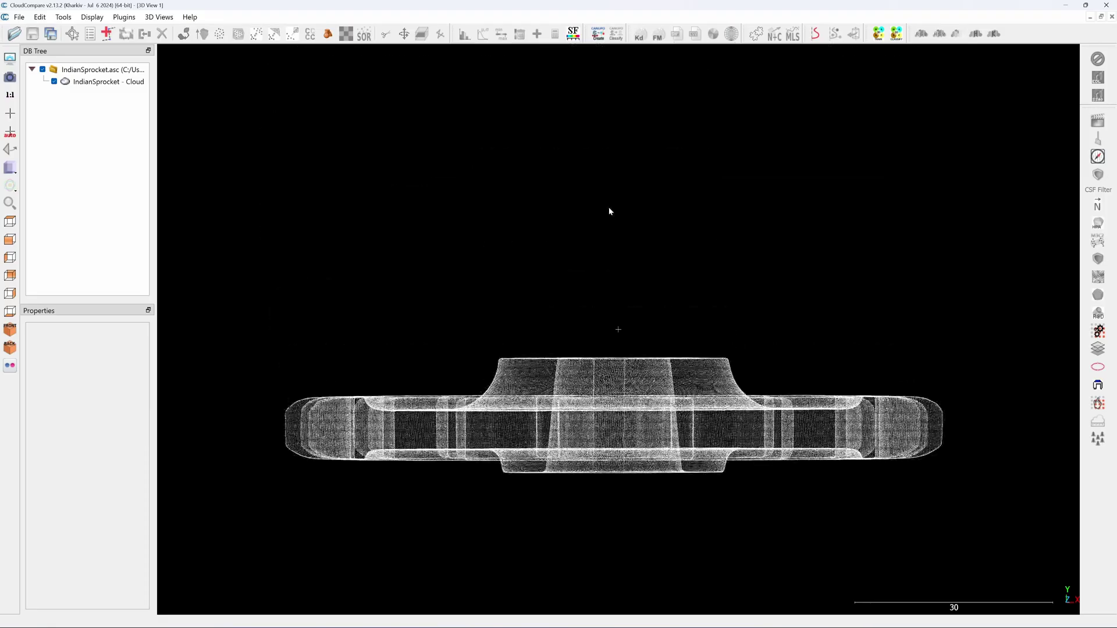
Step: Orbit the IndianSprocket cloud to an oblique view that shows its toothed face
right_drag(556, 164, 605, 331)
mouse_move(605, 331)
mouse_down()
mouse_move(708, 277)
mouse_move(892, 293)
mouse_move(923, 282)
mouse_up()
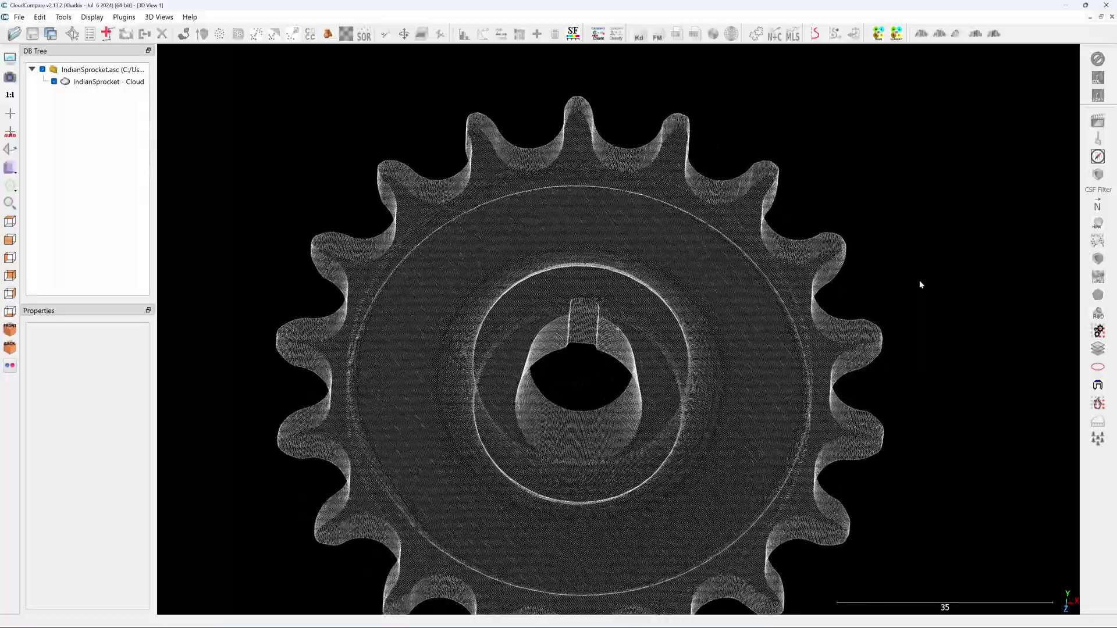
Step: Level the IndianSprocket cloud with Tools > Level on three points of its flat face
click(83, 83)
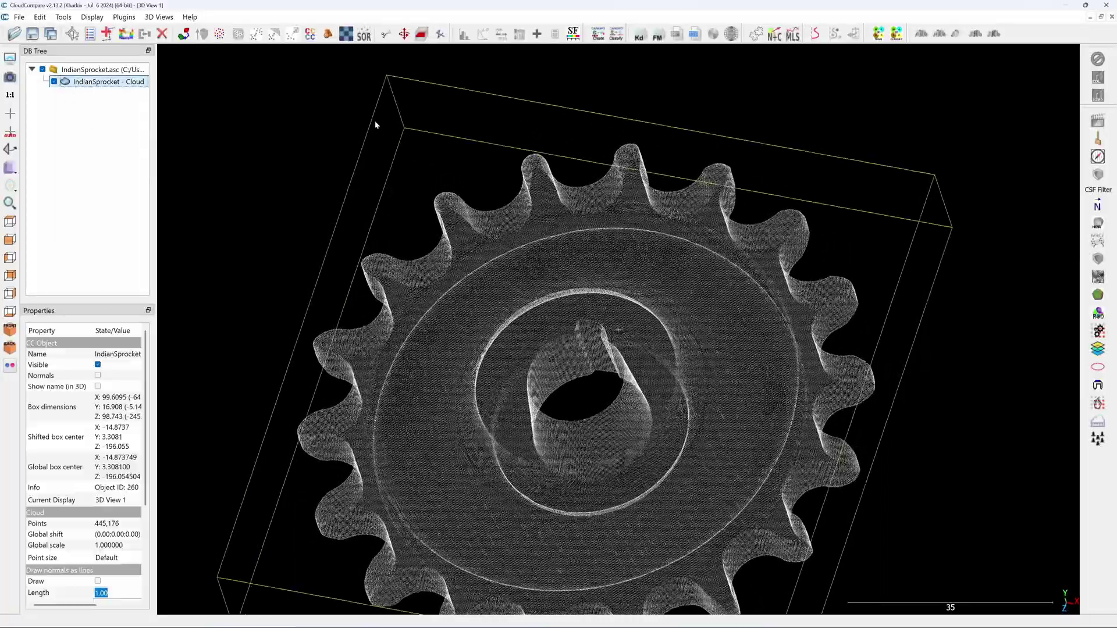
click(74, 33)
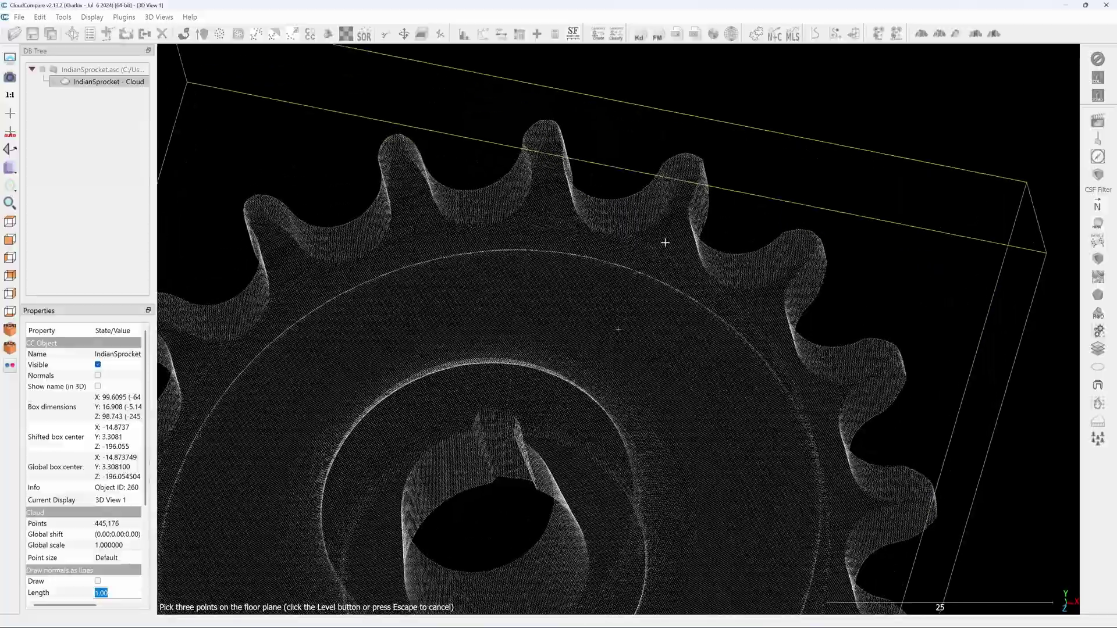
drag(662, 244, 717, 264)
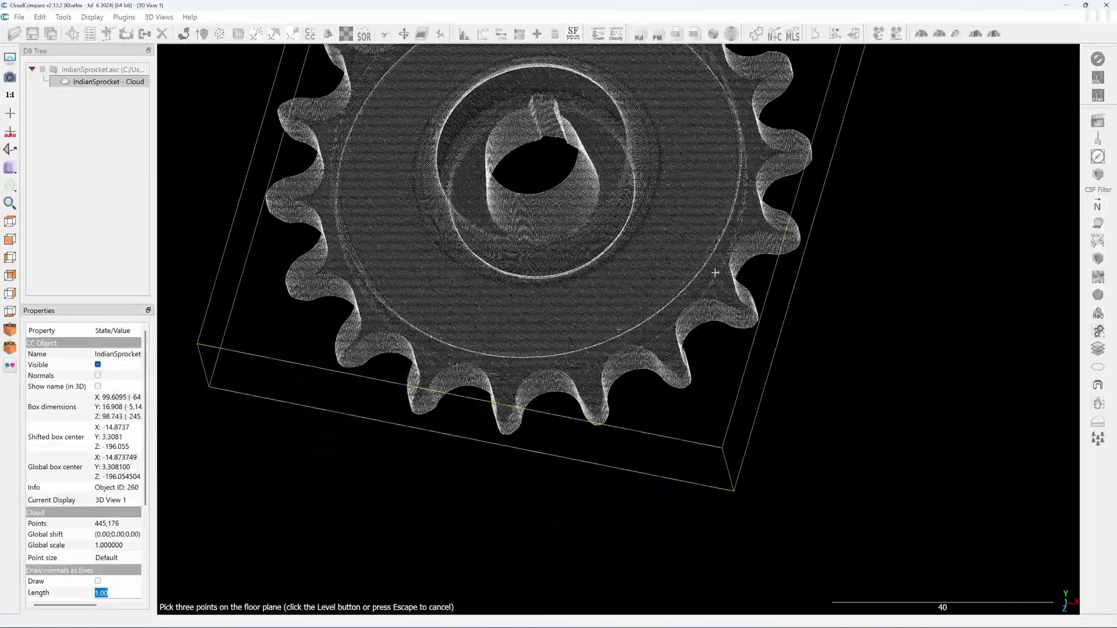
double_click(716, 265)
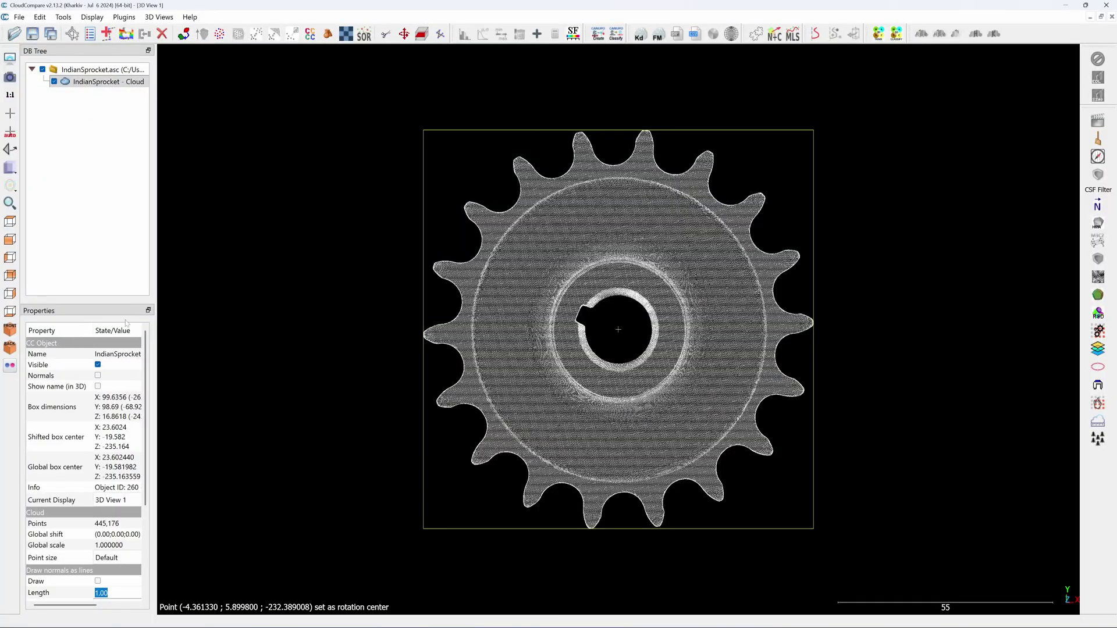
Step: Check the levelled sprocket from front, tilted and top views
click(10, 240)
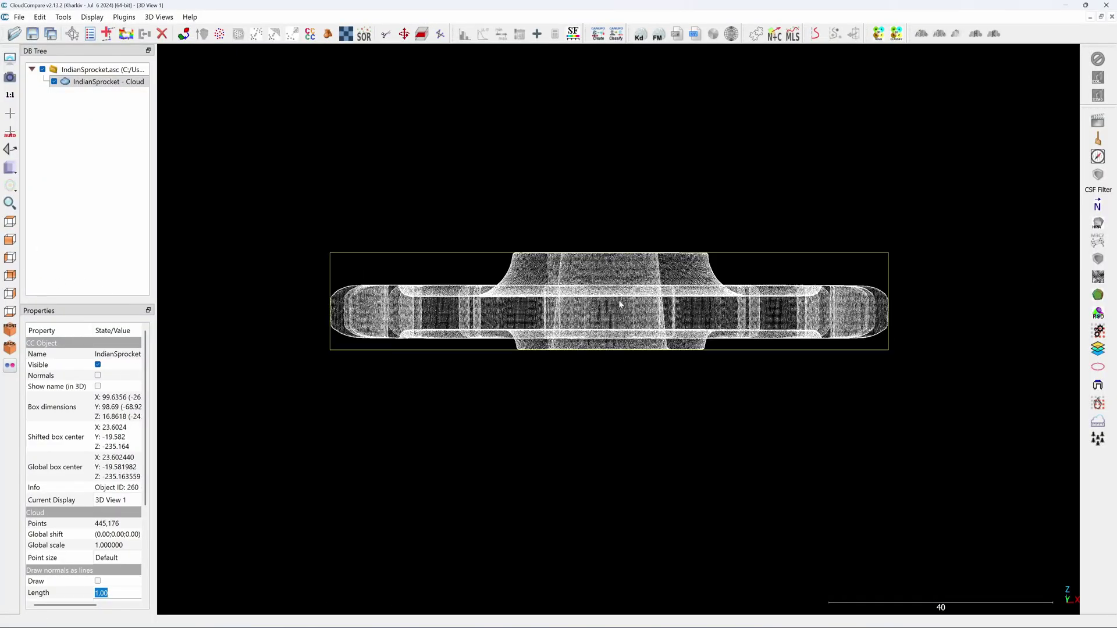
drag(617, 262, 617, 297)
click(10, 222)
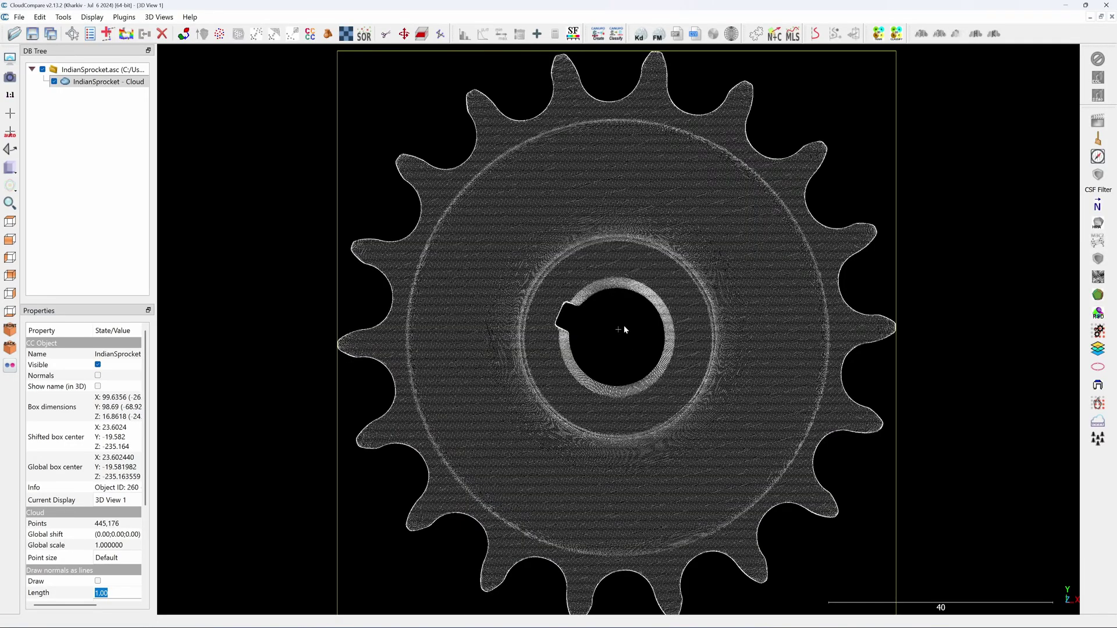
scroll(625, 329, down, 2)
scroll(625, 330, down, 1)
Step: Move the sprocket cloud's bounding-box centre to the origin and close the transformation log
click(63, 17)
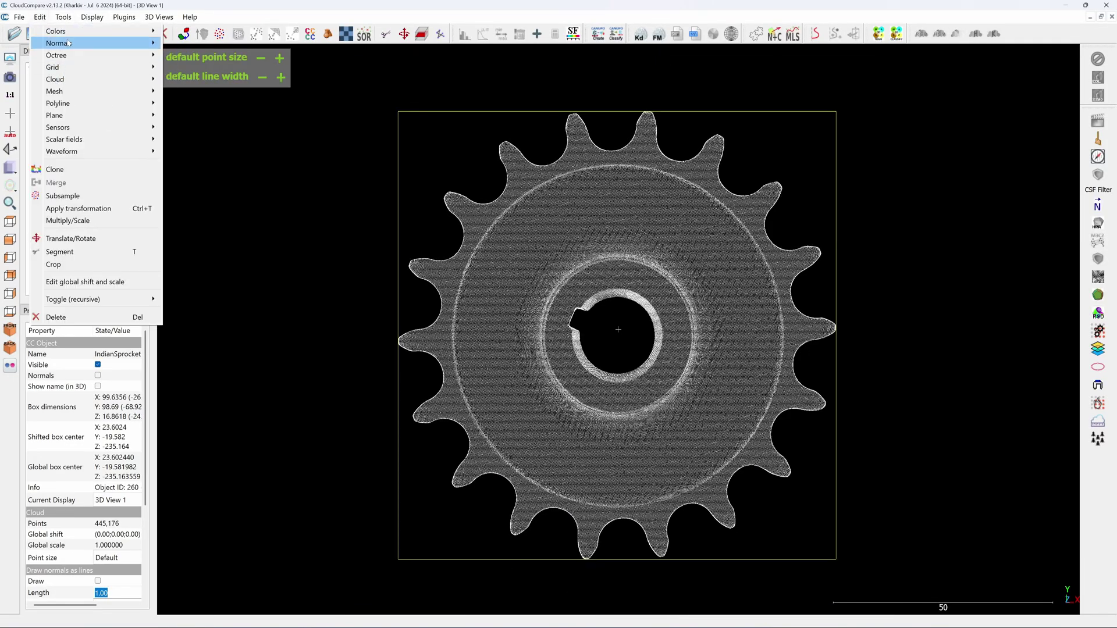
mouse_move(86, 54)
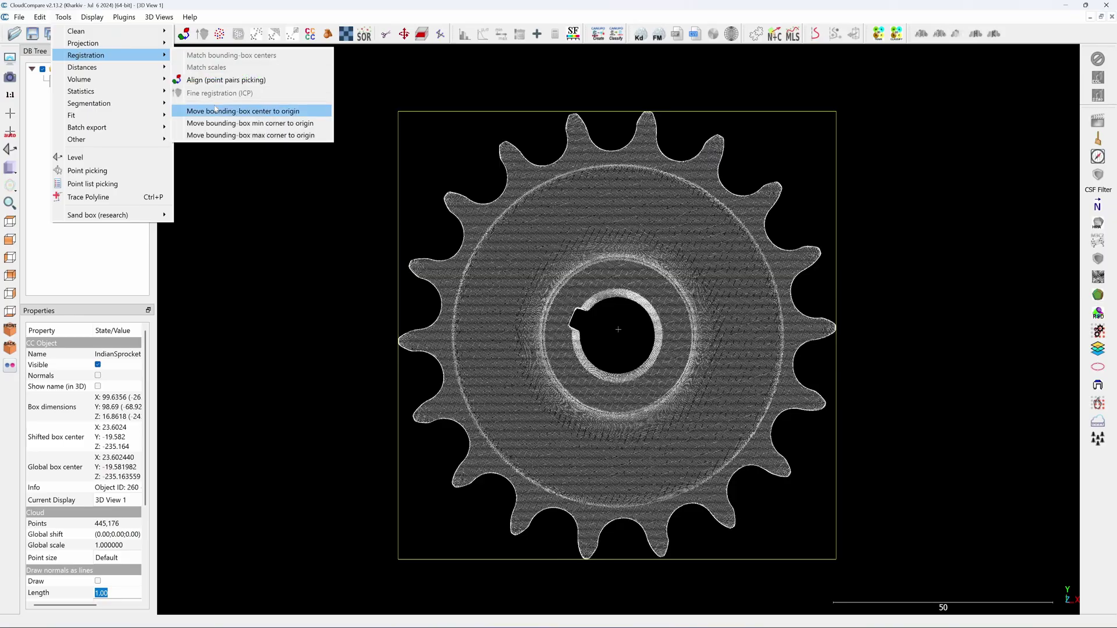
click(216, 111)
click(1074, 432)
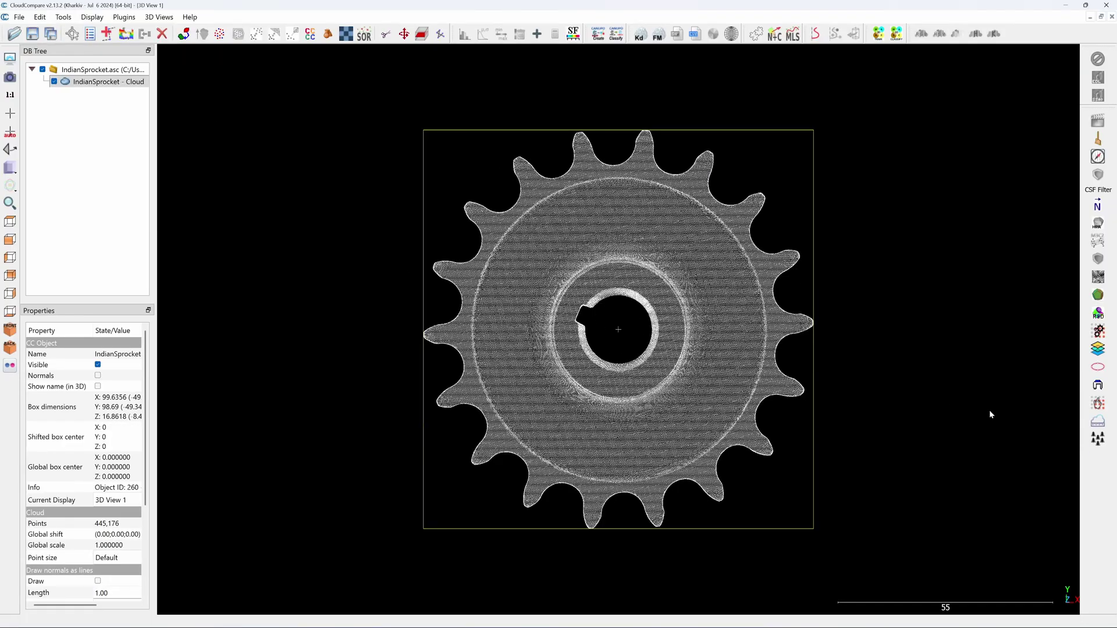
Step: Turn the sprocket to a side view, then to a face-on top view
key(5)
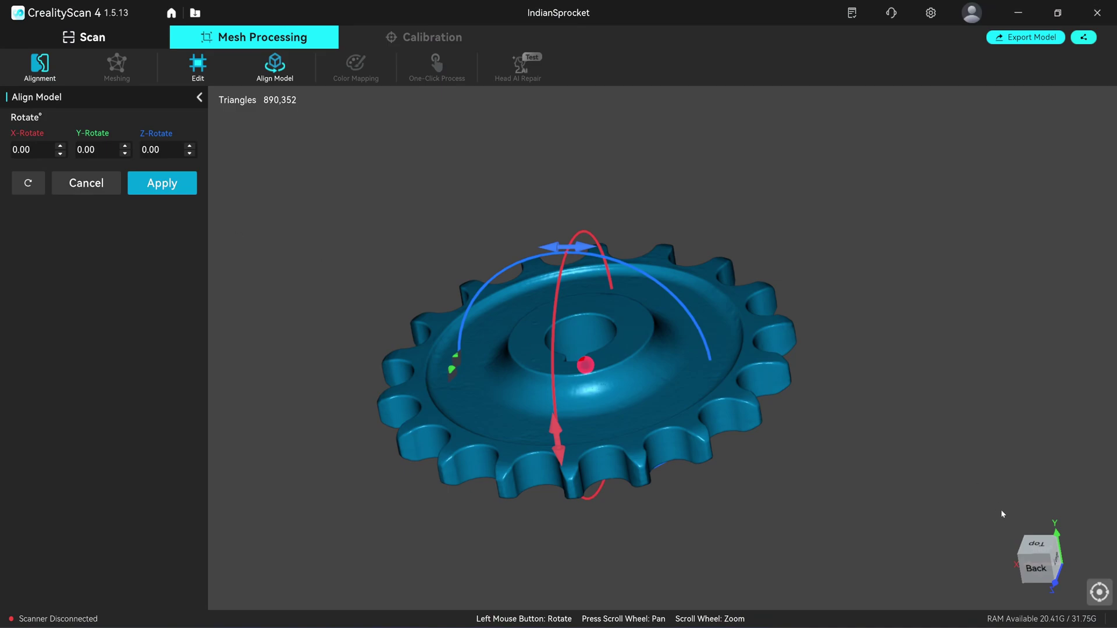
click(1036, 548)
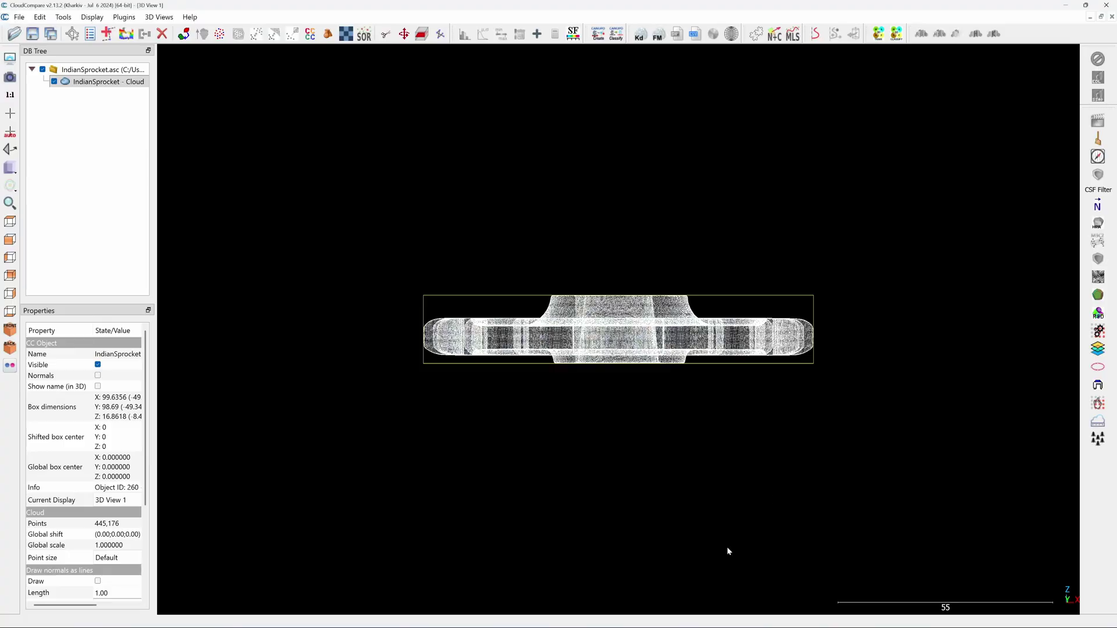
scroll(546, 366, up, 5)
Step: Thin the clipping box to a narrow sprocket slice and enlarge the displayed point size
drag(672, 267, 708, 371)
mouse_move(691, 259)
mouse_down()
mouse_move(611, 249)
mouse_move(593, 260)
mouse_move(586, 250)
mouse_move(606, 265)
mouse_up()
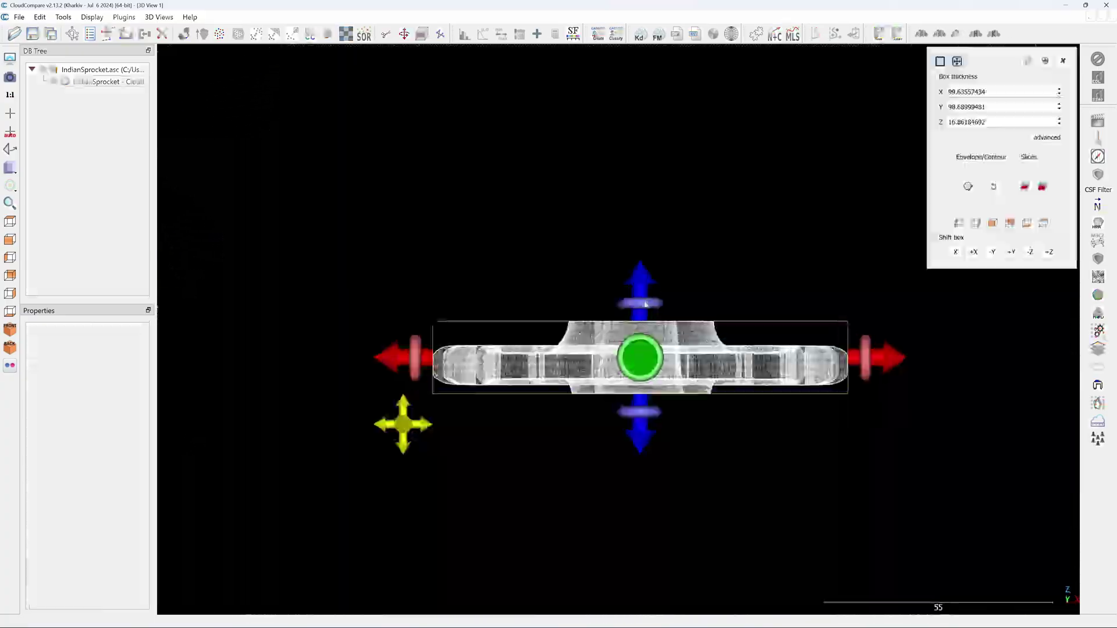
scroll(646, 304, up, 2)
drag(646, 304, 649, 454)
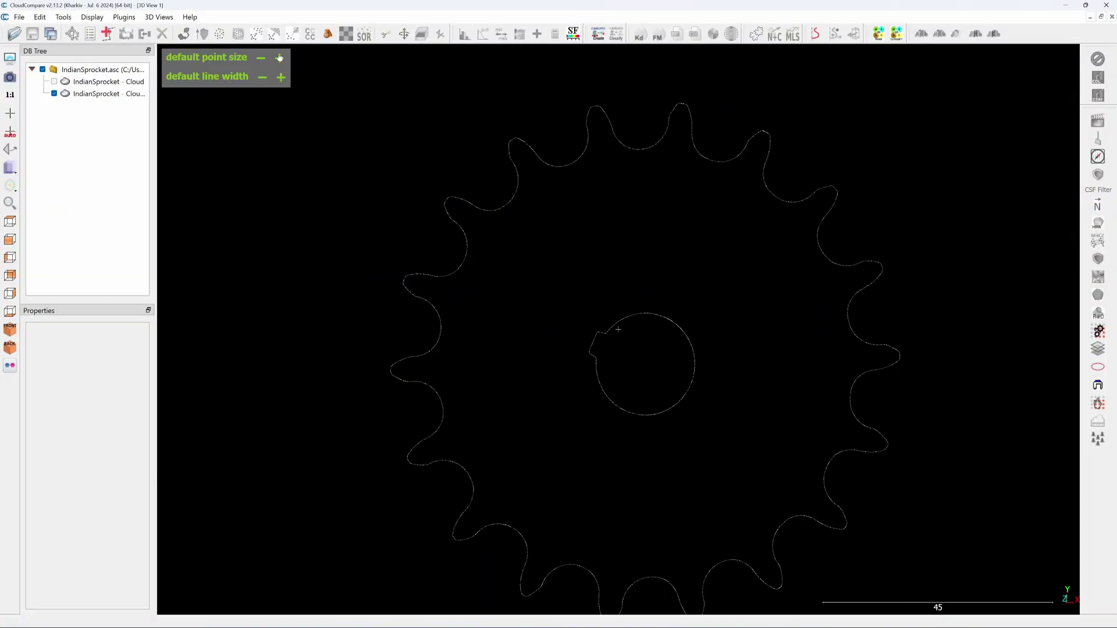
click(280, 58)
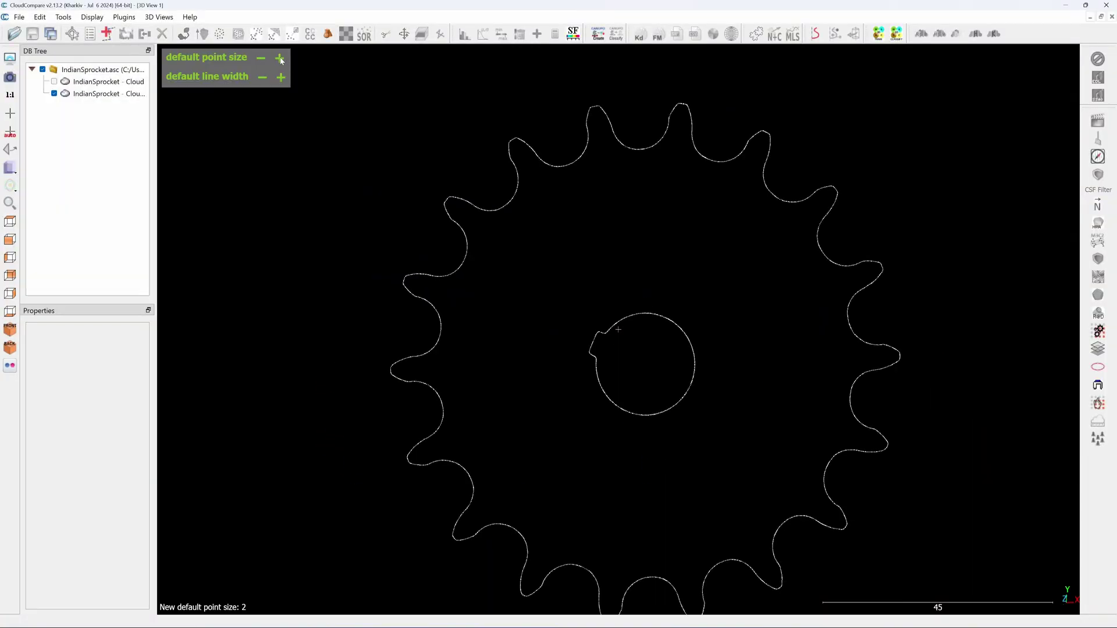
click(280, 58)
scroll(660, 282, up, 5)
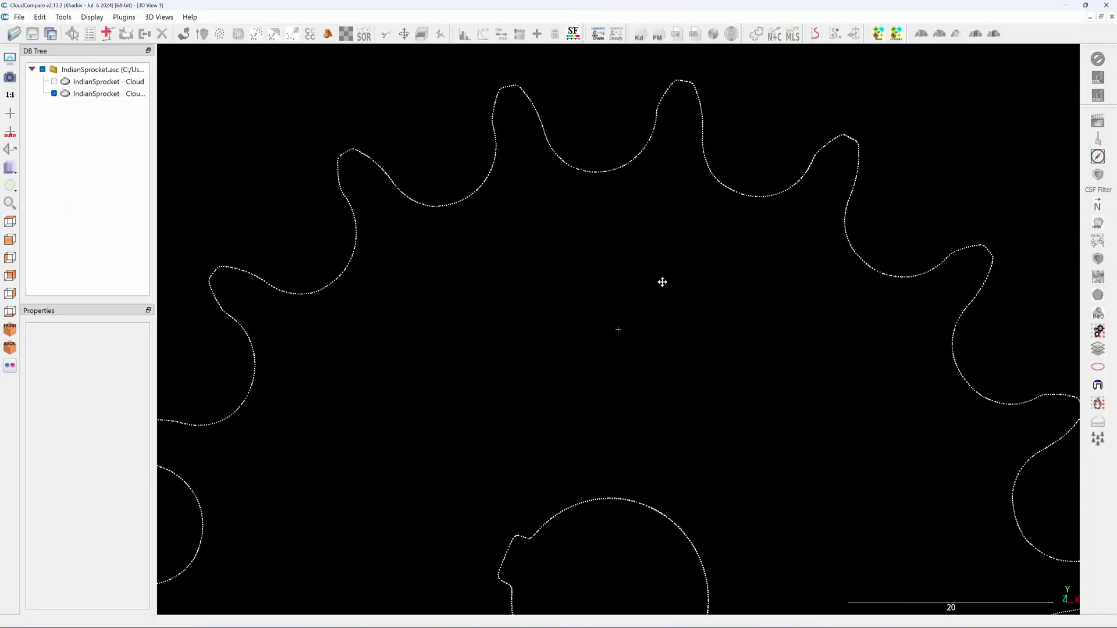
scroll(654, 130, up, 2)
Step: Pan and rotate the view to frame the teeth and whole sprocket outline
right_drag(654, 131, 698, 263)
scroll(681, 266, up, 3)
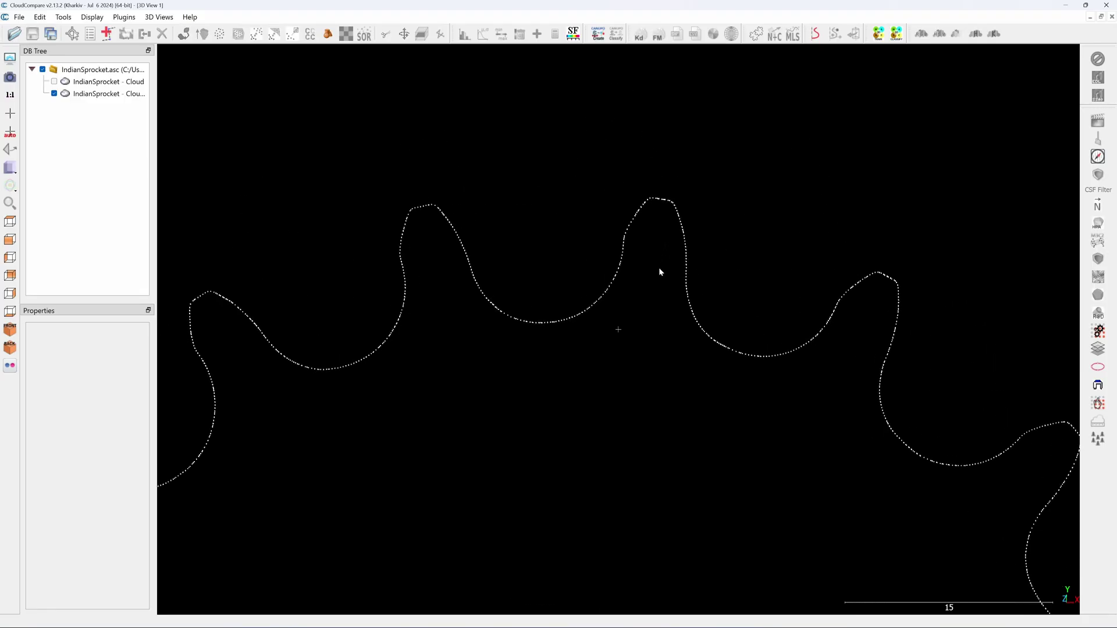
scroll(658, 273, up, 1)
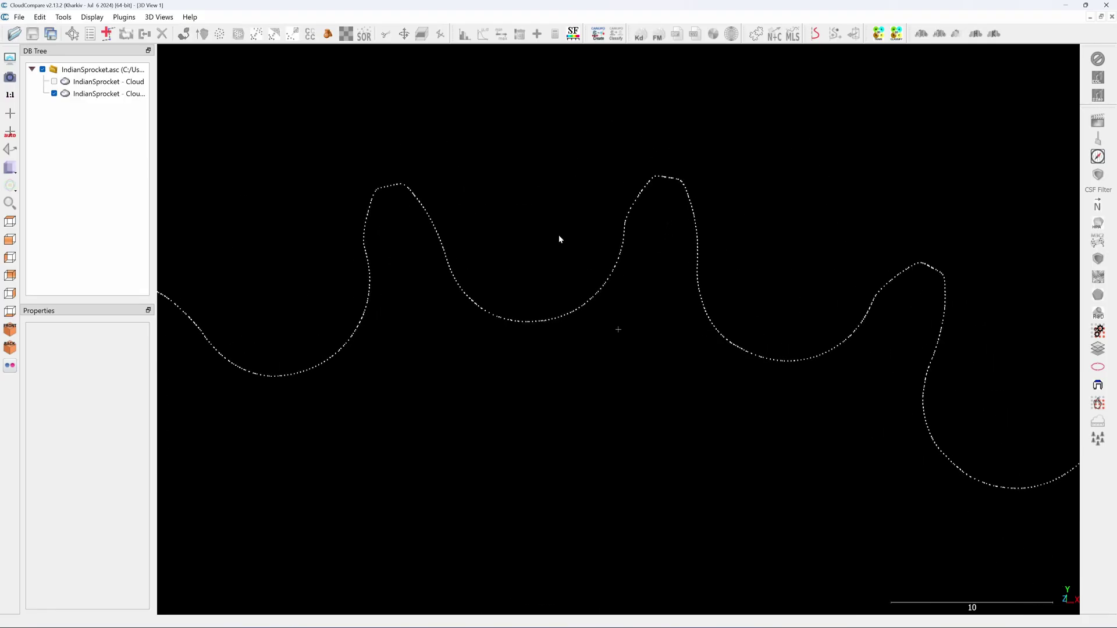
right_drag(560, 239, 654, 221)
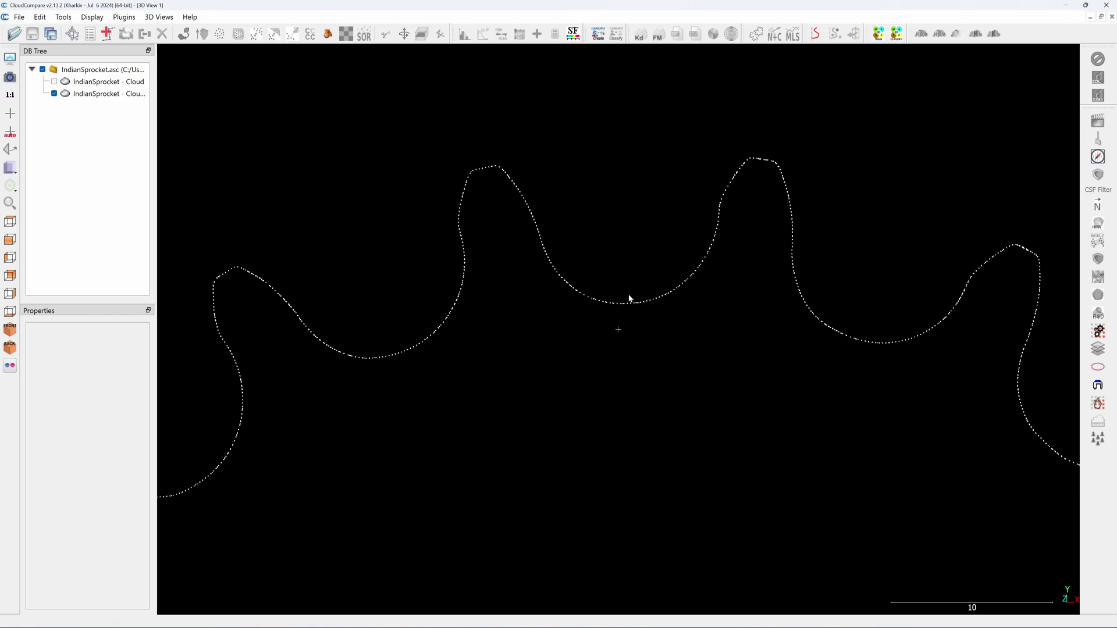
mouse_move(794, 318)
mouse_down()
mouse_move(679, 269)
mouse_move(816, 516)
mouse_move(719, 320)
mouse_move(571, 214)
mouse_move(515, 233)
mouse_up()
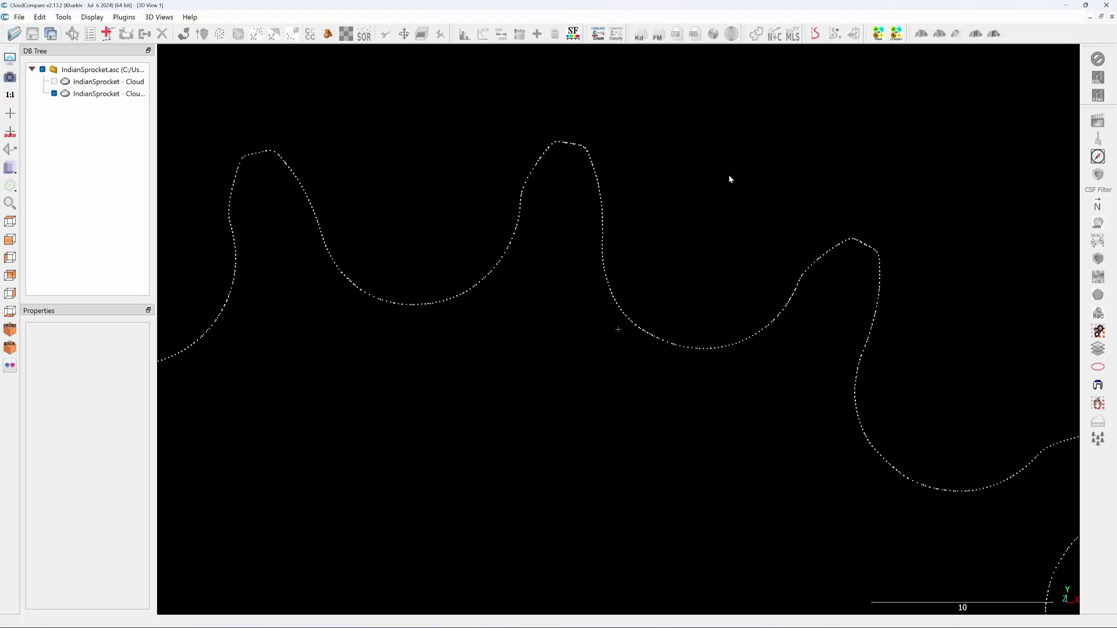
scroll(679, 167, down, 5)
scroll(691, 326, up, 2)
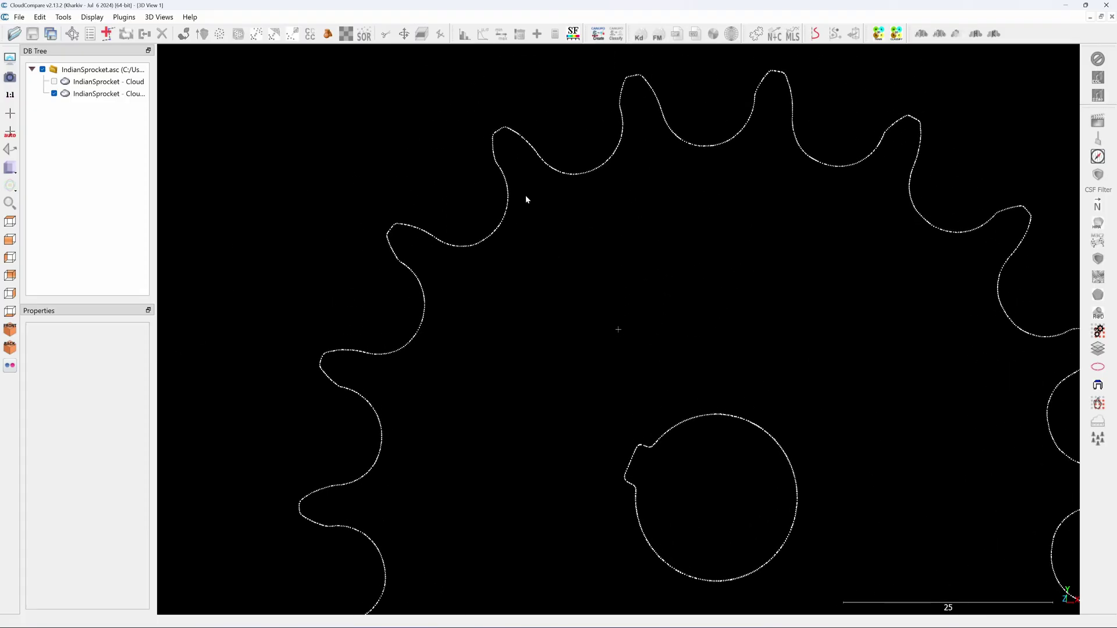
right_drag(527, 197, 638, 297)
scroll(644, 363, down, 3)
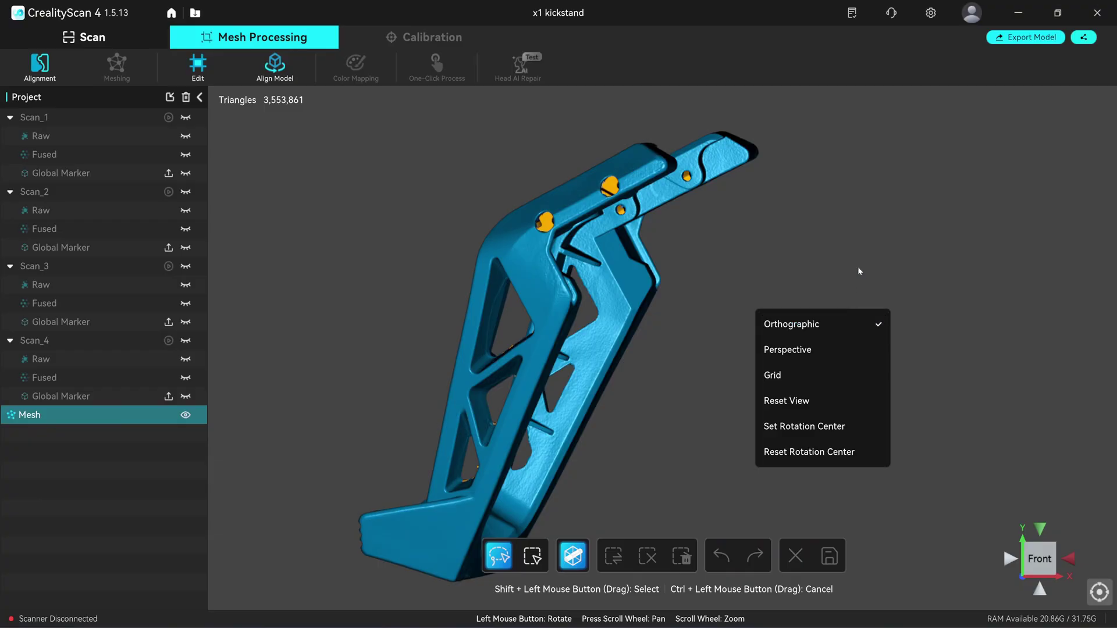
Step: Rotate the kickstand about Z to roughly 61.58° with Align Model
click(859, 267)
click(276, 68)
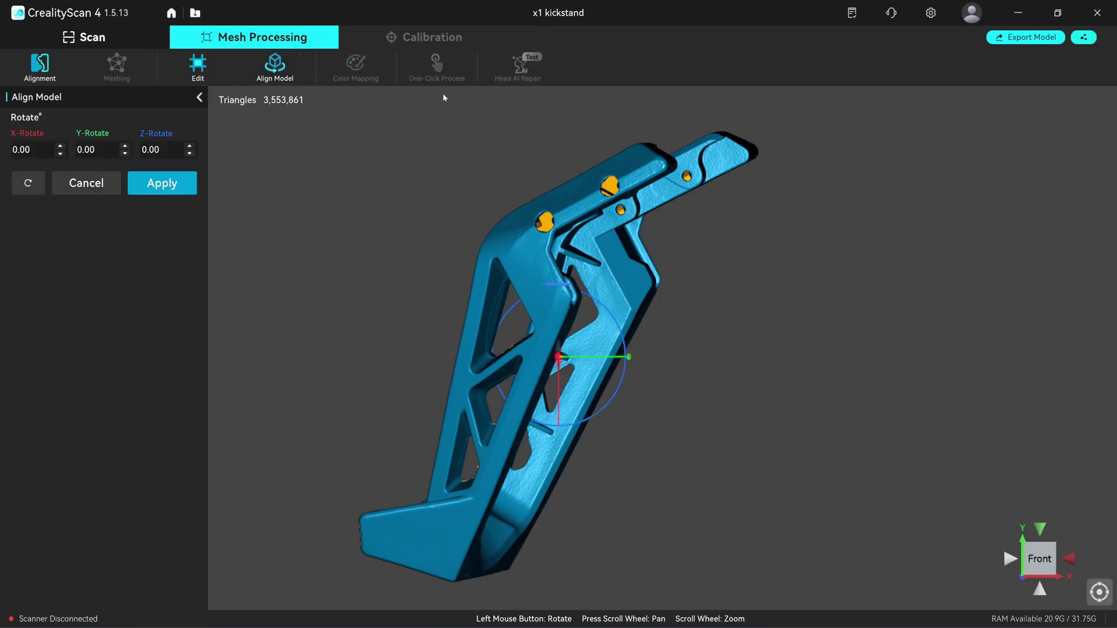
scroll(550, 310, up, 2)
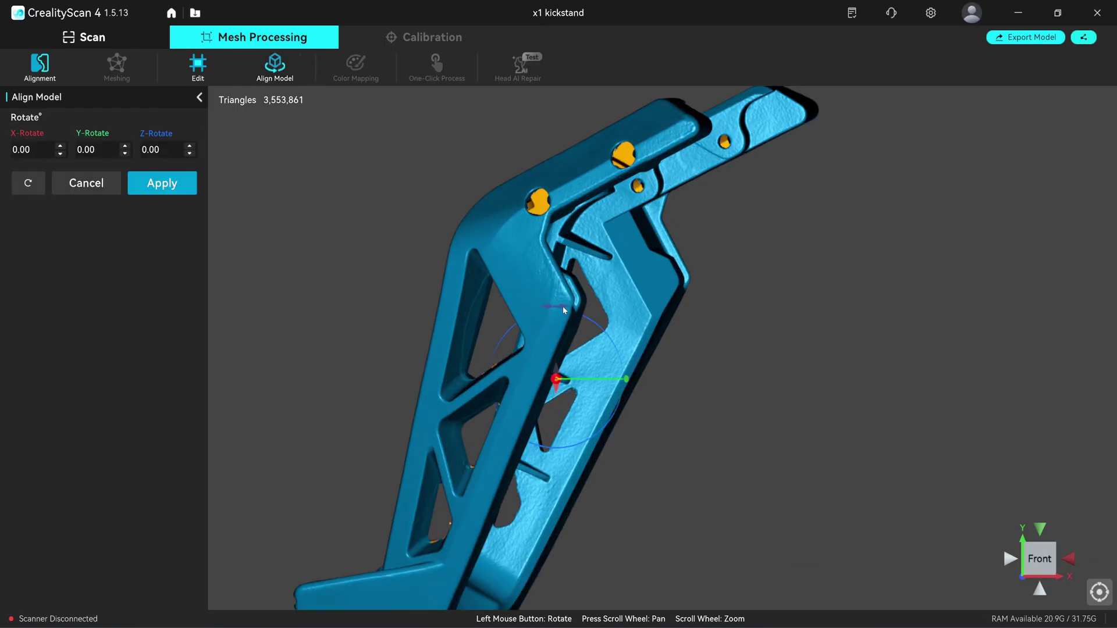
drag(562, 307, 631, 333)
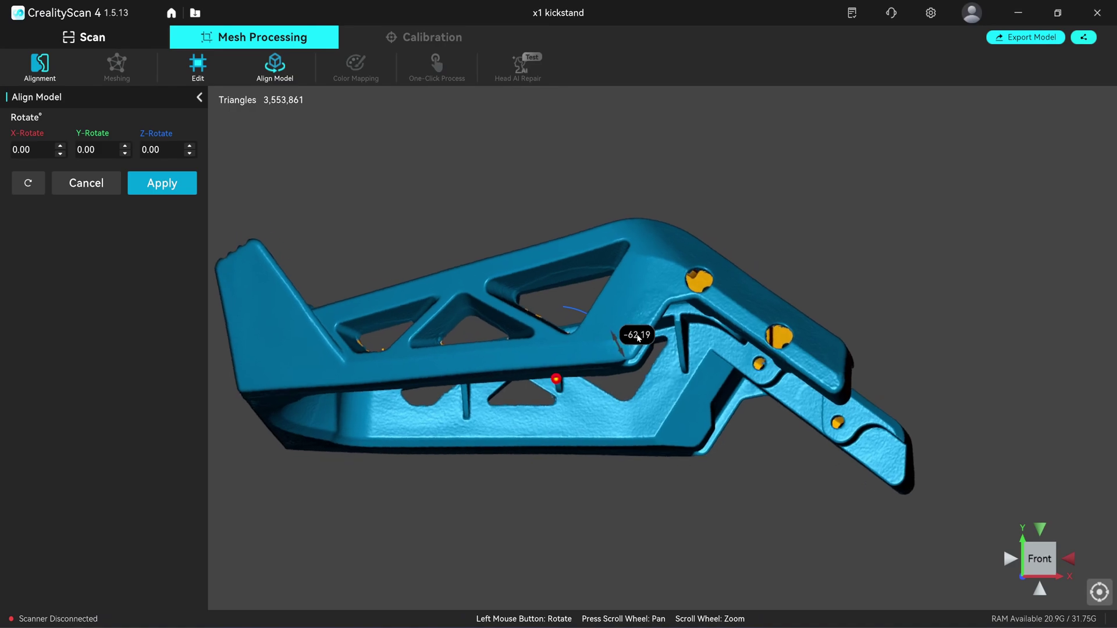
mouse_move(631, 333)
mouse_down()
mouse_move(572, 255)
mouse_move(581, 254)
mouse_up()
Step: From a side view, tilt the kickstand about X to roughly 9.22°
drag(848, 382, 622, 380)
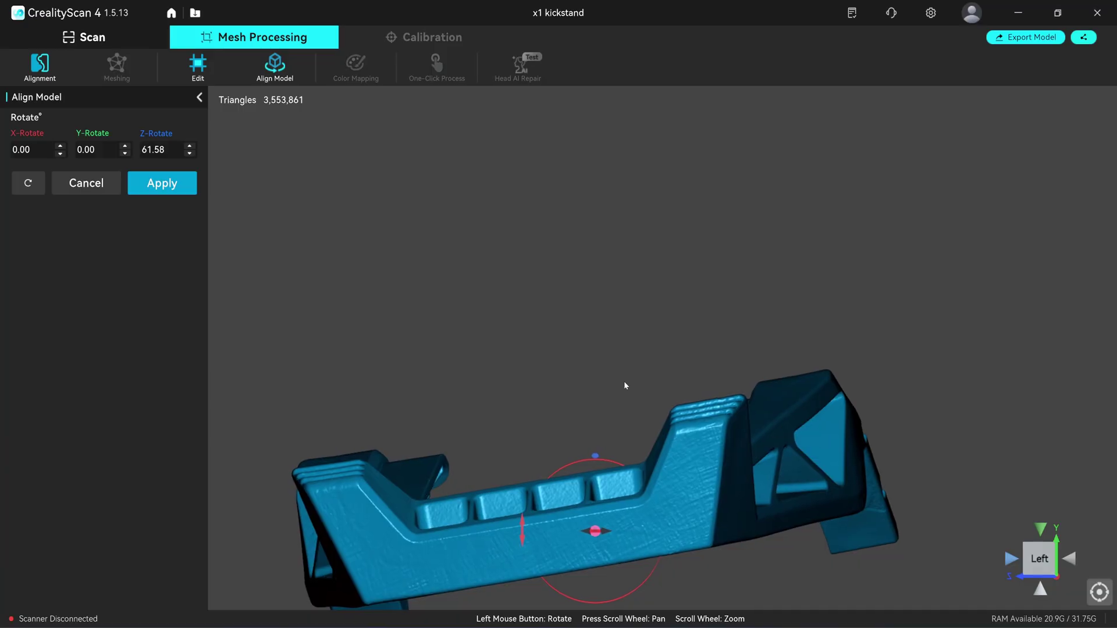
middle_drag(625, 380, 627, 386)
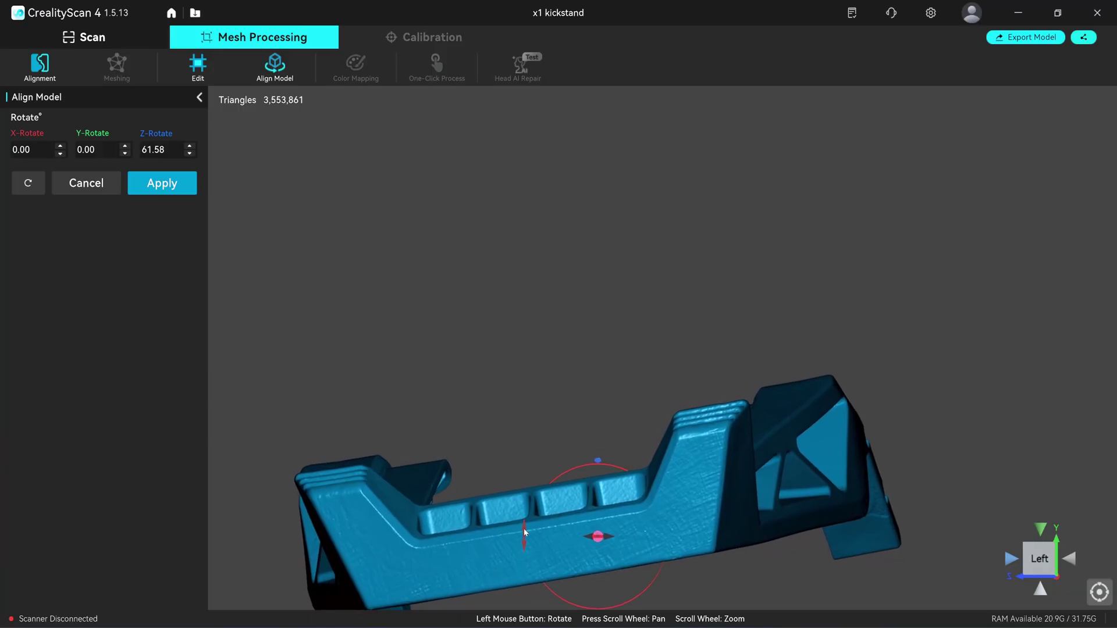
mouse_move(524, 528)
mouse_down()
mouse_move(370, 500)
mouse_move(399, 474)
mouse_up()
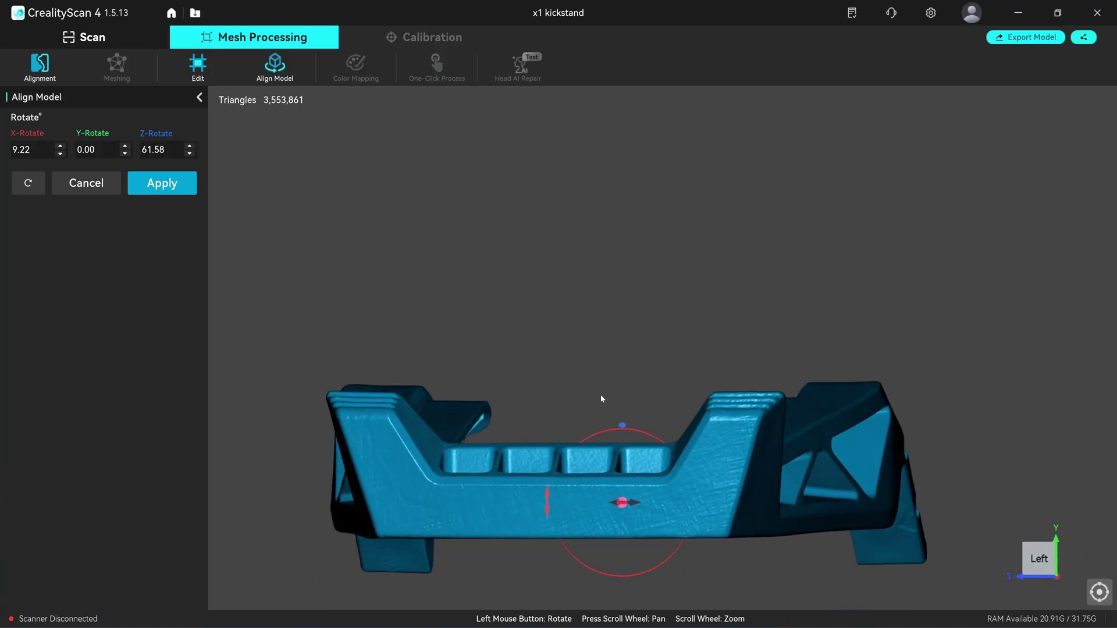
Step: From a top-down view, rotate the kickstand about Y to roughly -7.40°
middle_drag(601, 399, 616, 309)
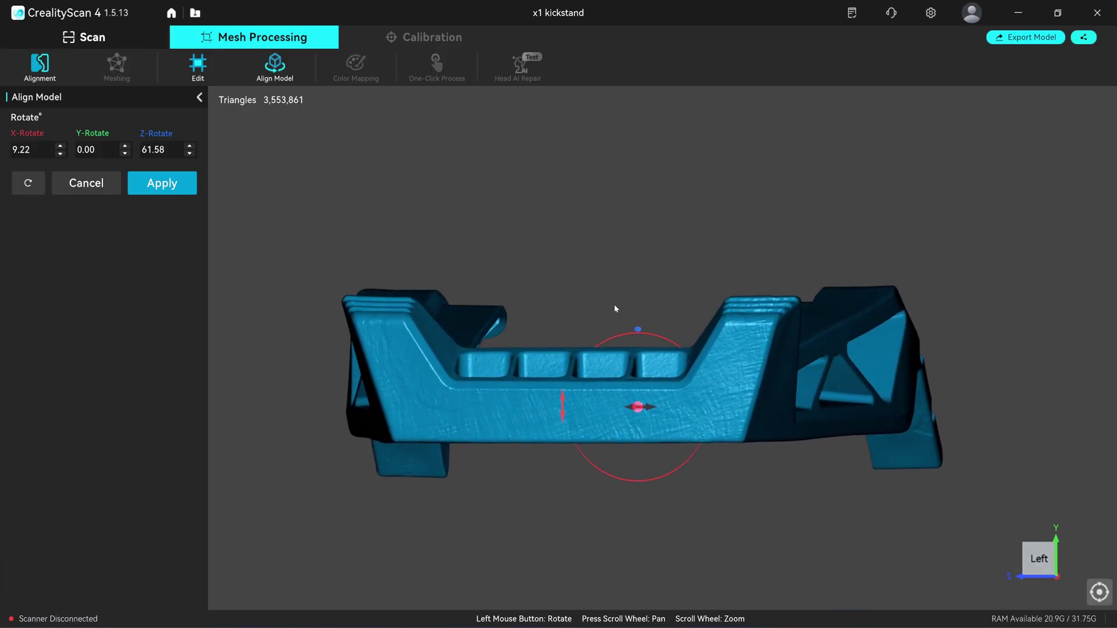
click(1041, 569)
click(1042, 530)
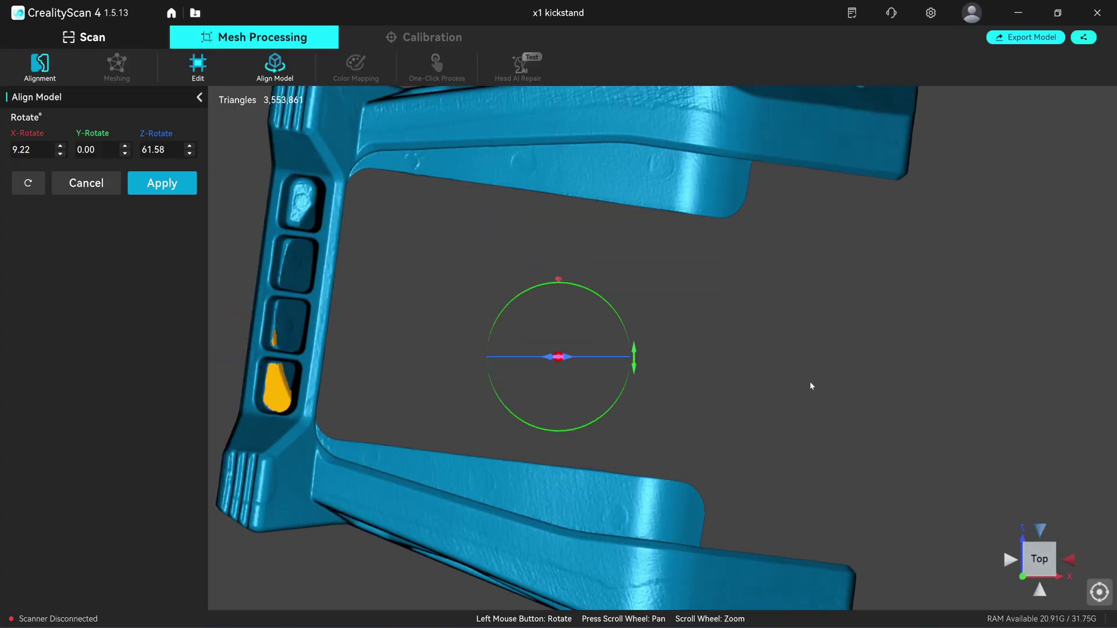
drag(810, 382, 724, 380)
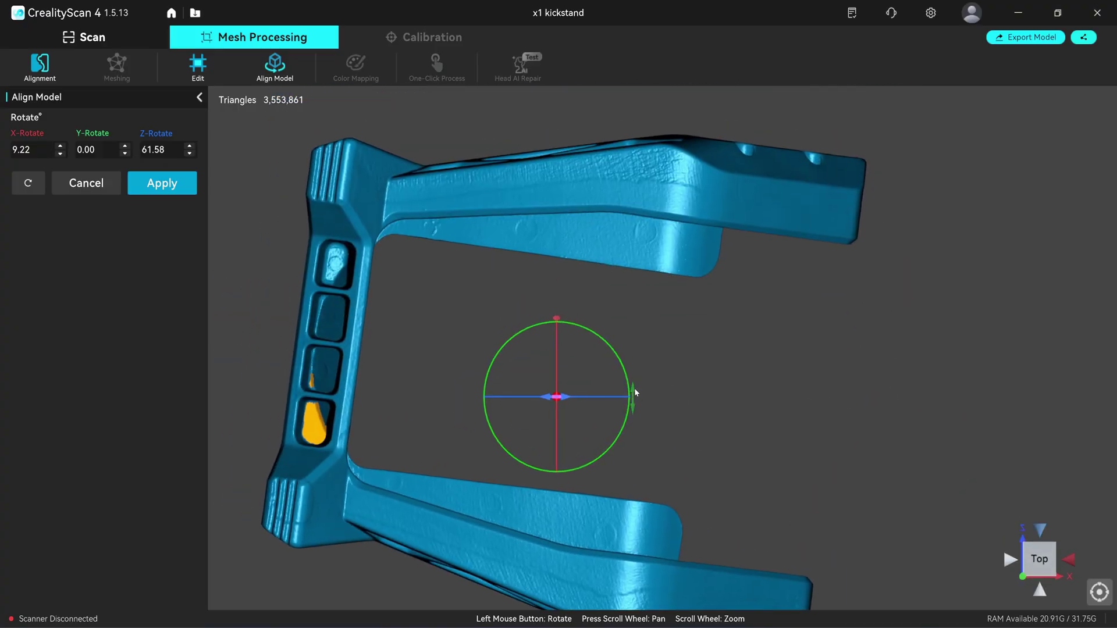
drag(635, 391, 843, 357)
mouse_move(844, 356)
middle_down()
mouse_move(764, 363)
mouse_move(880, 340)
middle_up()
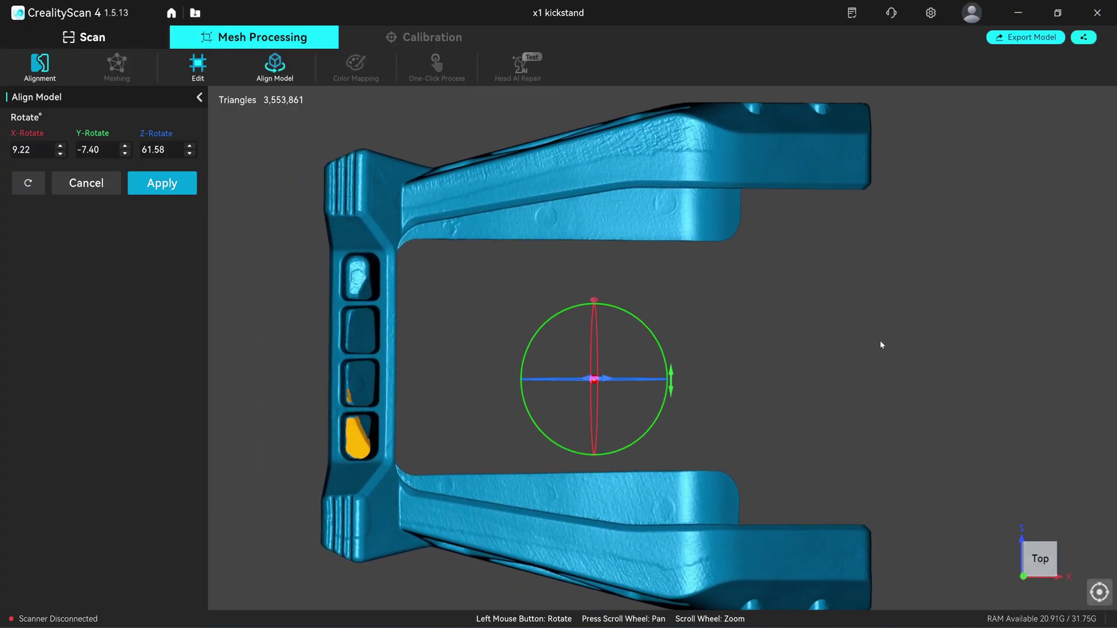
Step: Apply the alignment and check the kickstand in top and front views
key(Return)
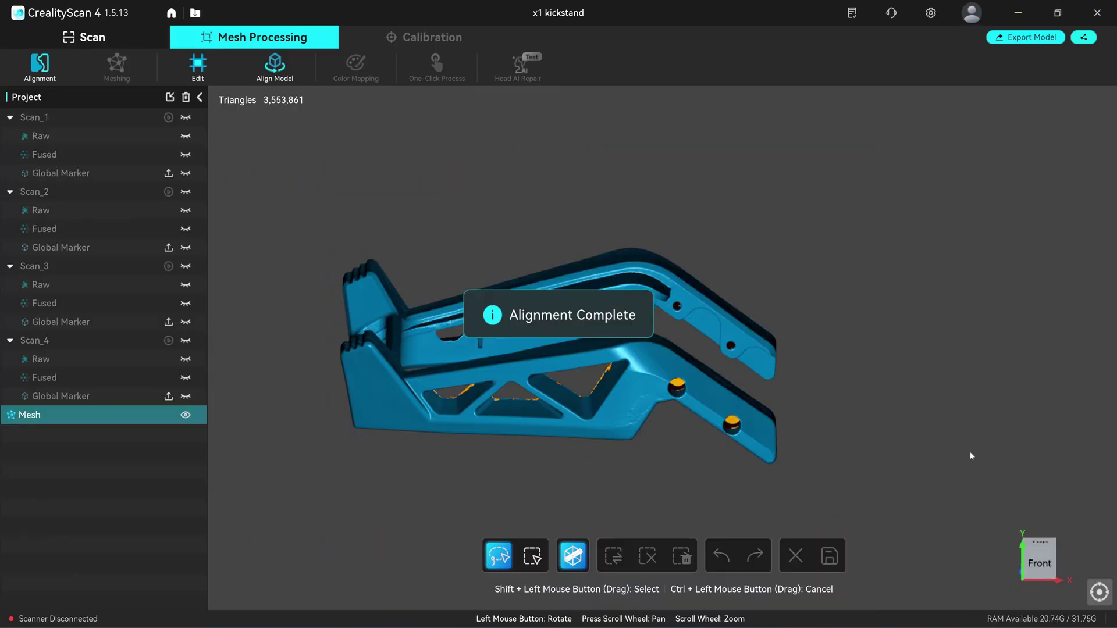
click(1041, 545)
mouse_move(873, 388)
middle_down()
mouse_move(817, 396)
mouse_move(997, 390)
middle_up()
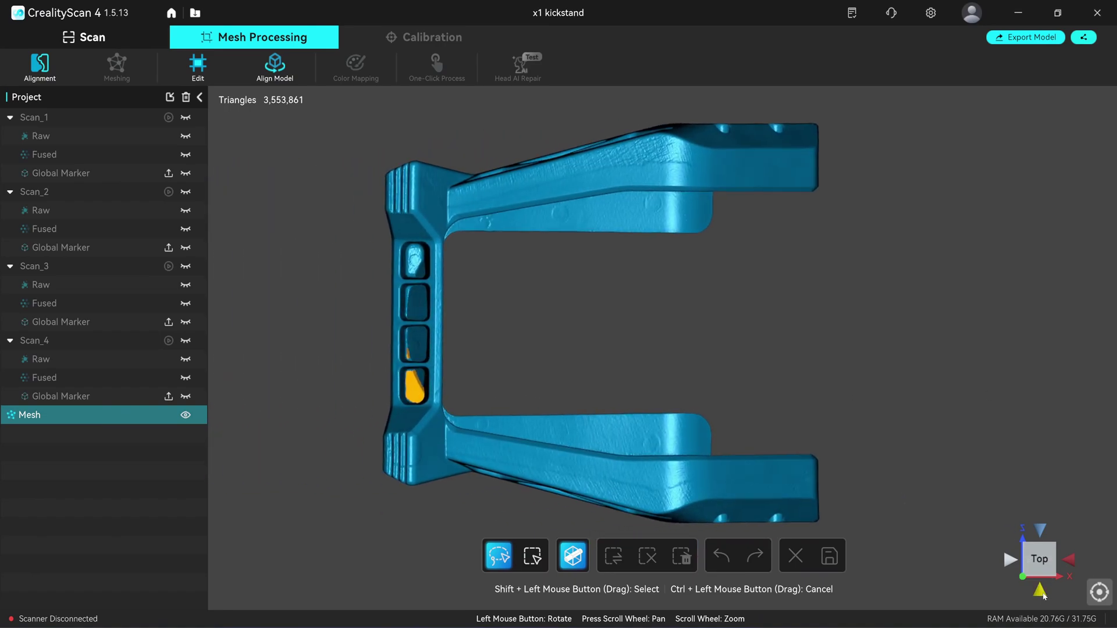
click(1040, 592)
middle_drag(863, 357, 891, 142)
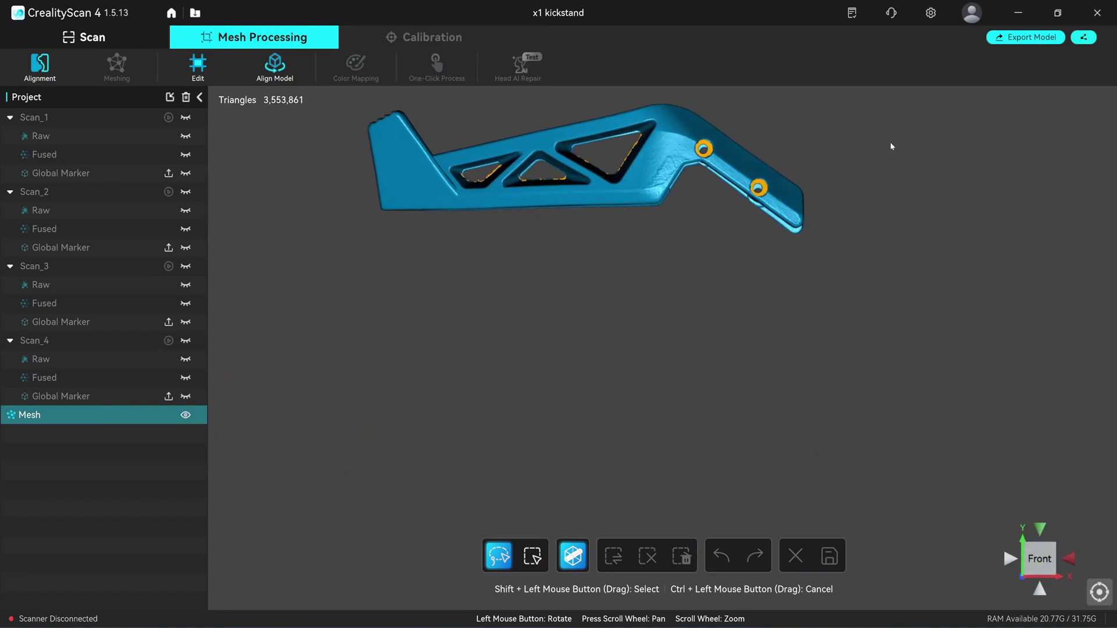
middle_drag(849, 194, 846, 450)
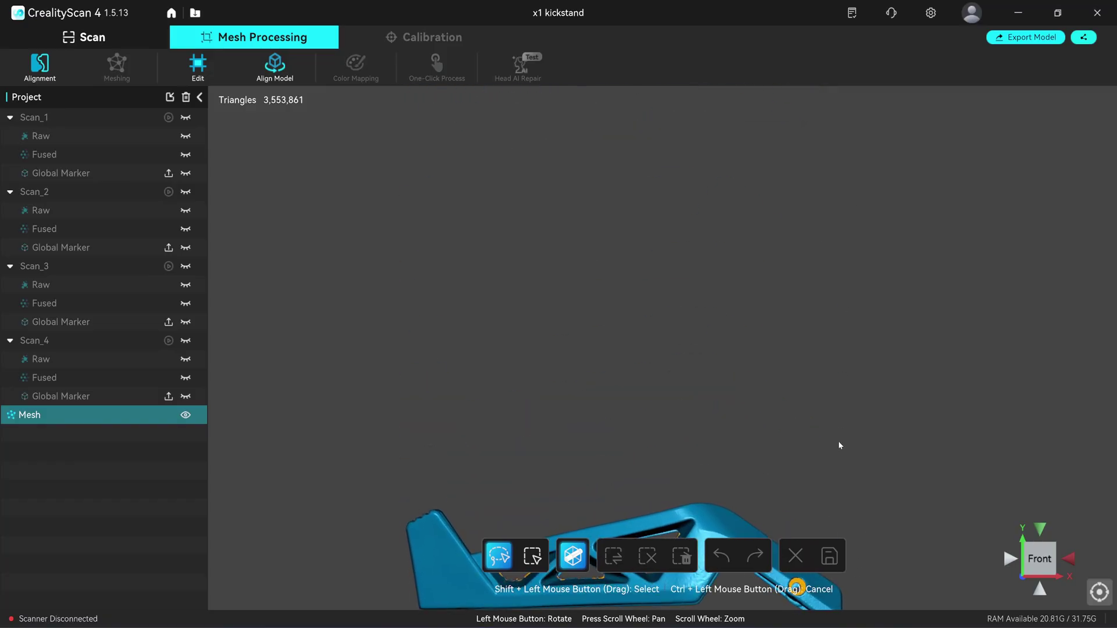
Step: Twist the kickstand 1.02° about Z and -0.22° about X, then apply
click(265, 80)
scroll(642, 502, up, 2)
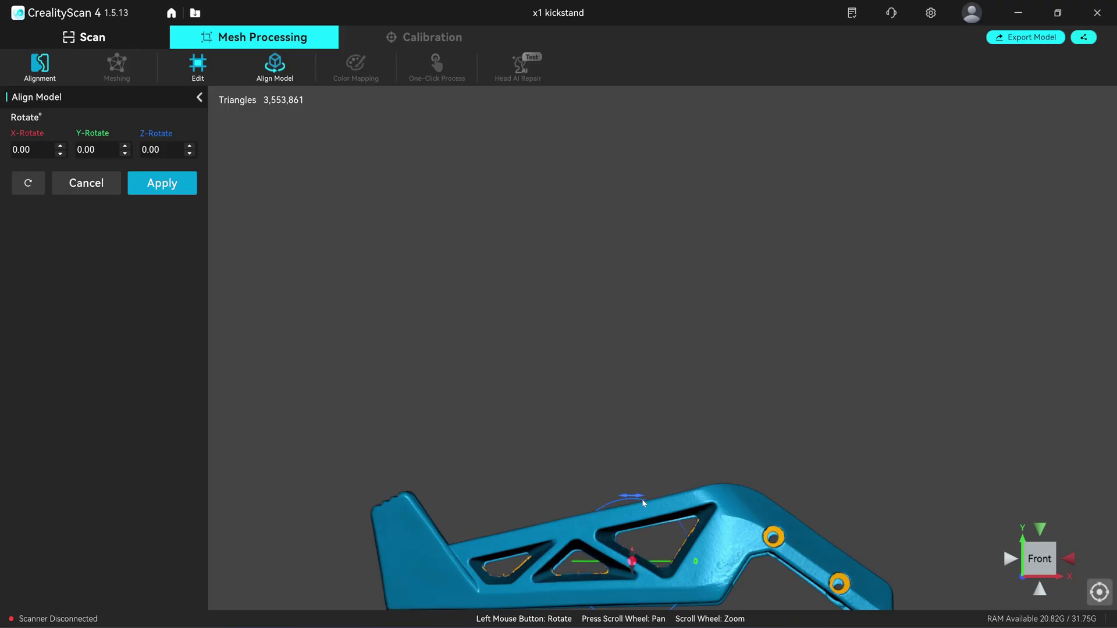
drag(639, 500, 636, 358)
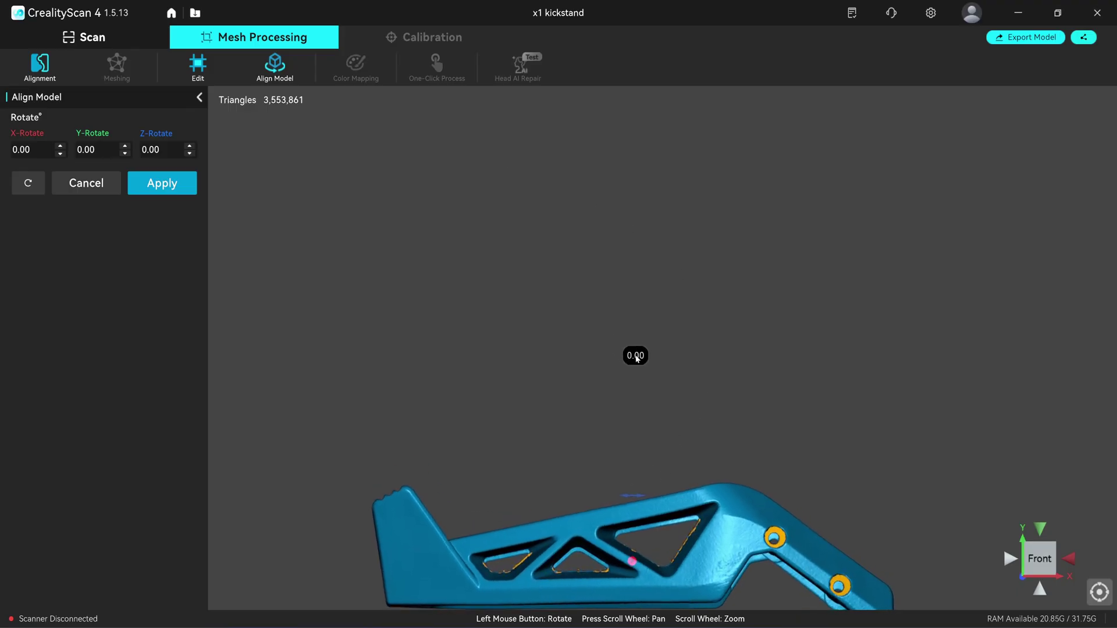
click(1010, 559)
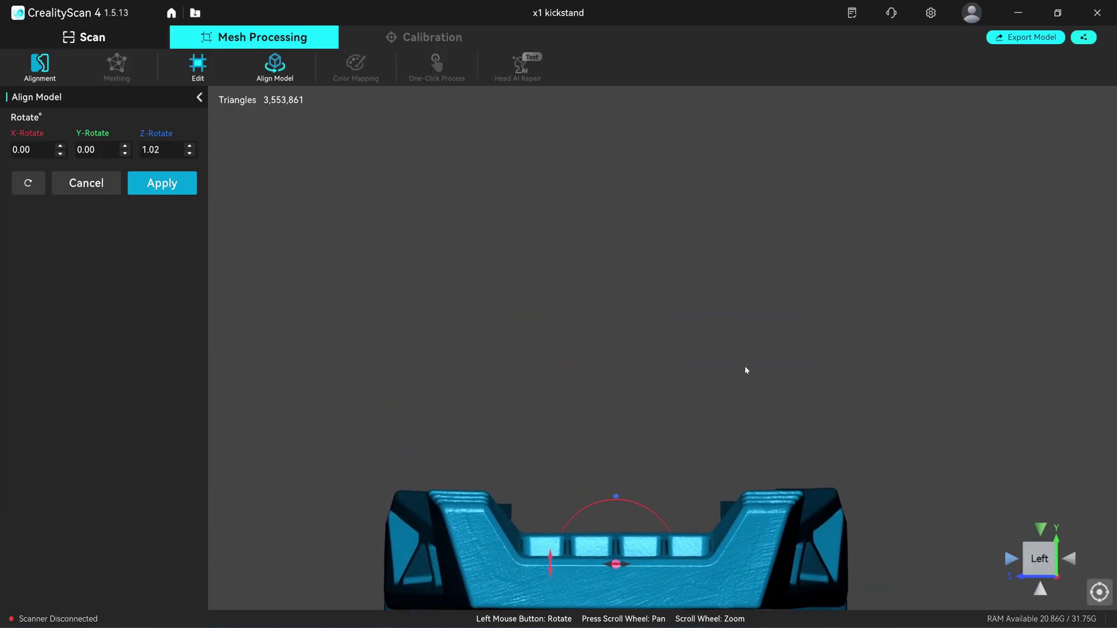
drag(745, 370, 624, 329)
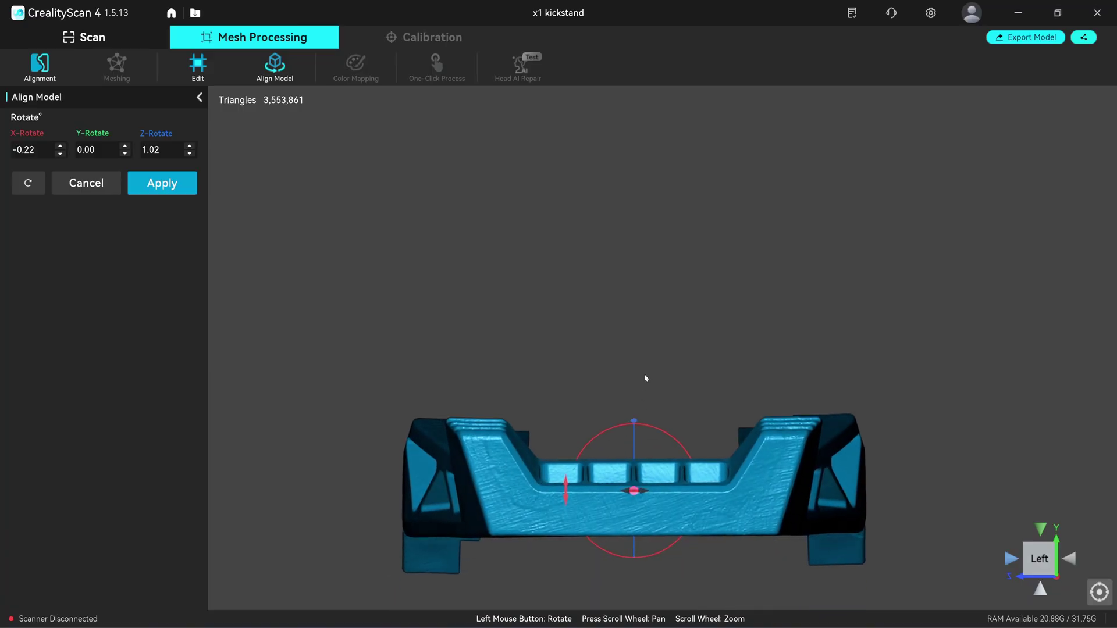
key(Return)
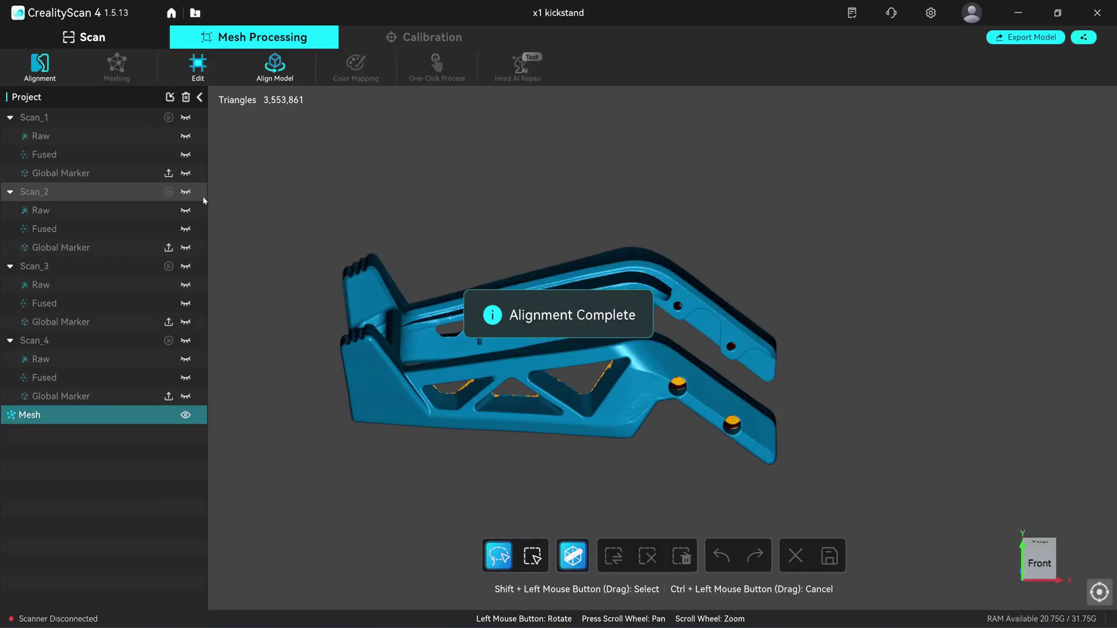
Step: Check the levelled kickstand from the front, left and back views
click(1037, 566)
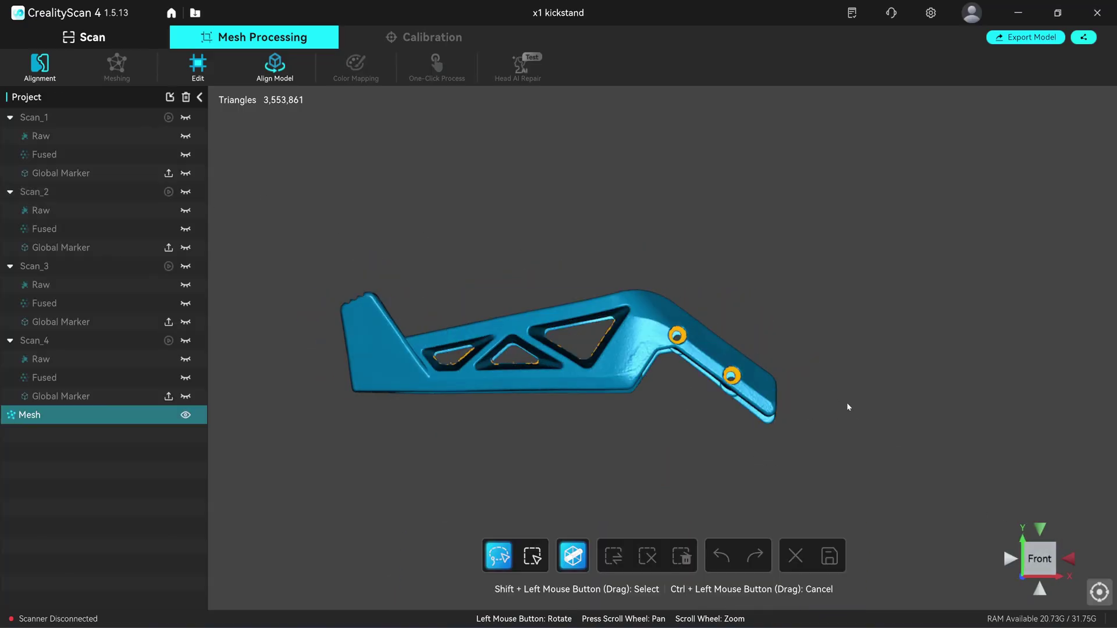
key(Left)
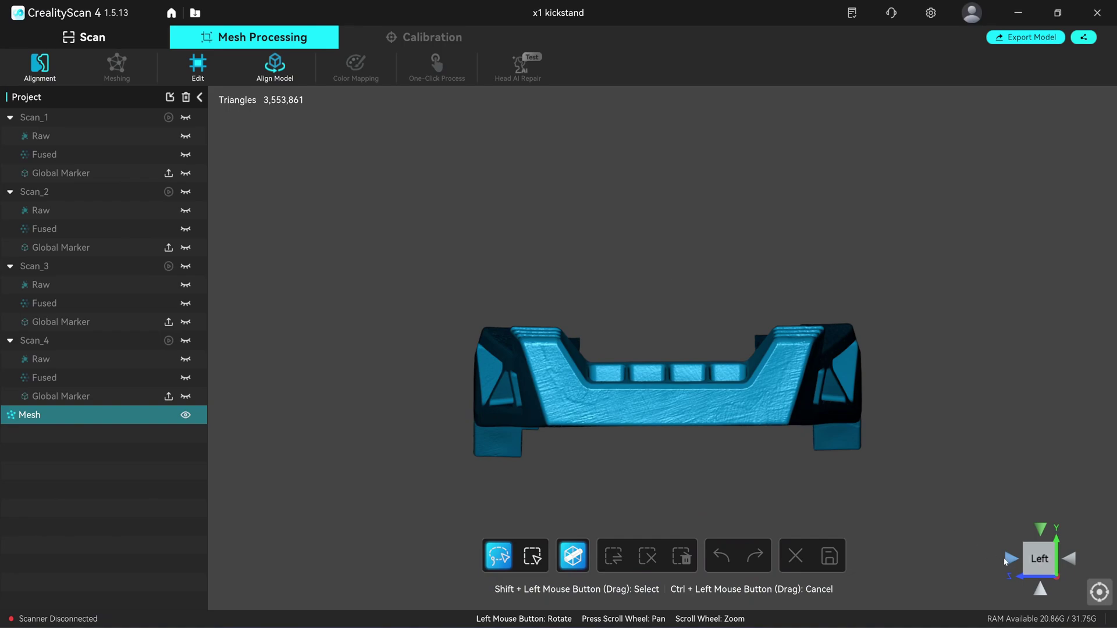
click(1010, 559)
mouse_move(660, 237)
middle_down()
mouse_move(704, 460)
mouse_move(707, 269)
middle_up()
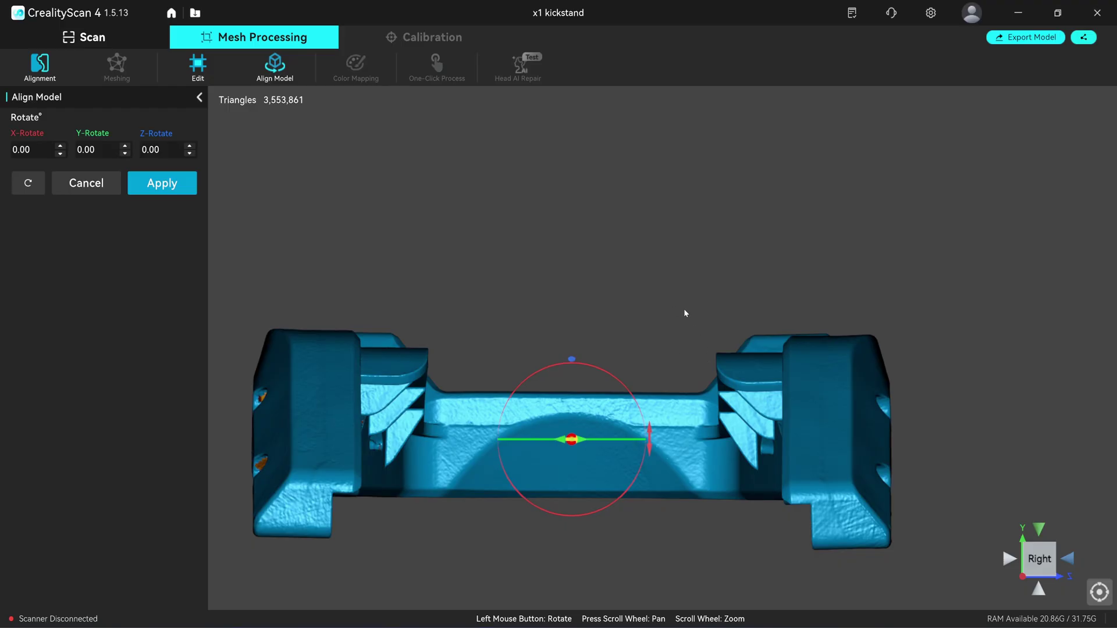
Step: Try small Y and Z spinner tweaks, including -2° on Z, then reset rotations to zero
click(190, 145)
click(189, 146)
click(189, 154)
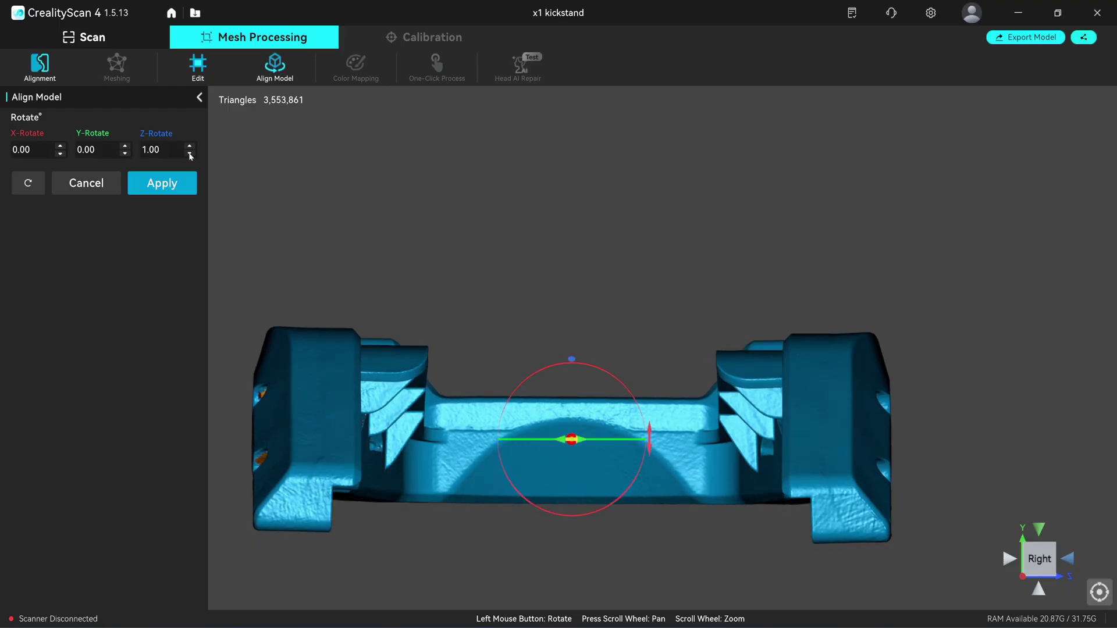
click(125, 146)
click(125, 154)
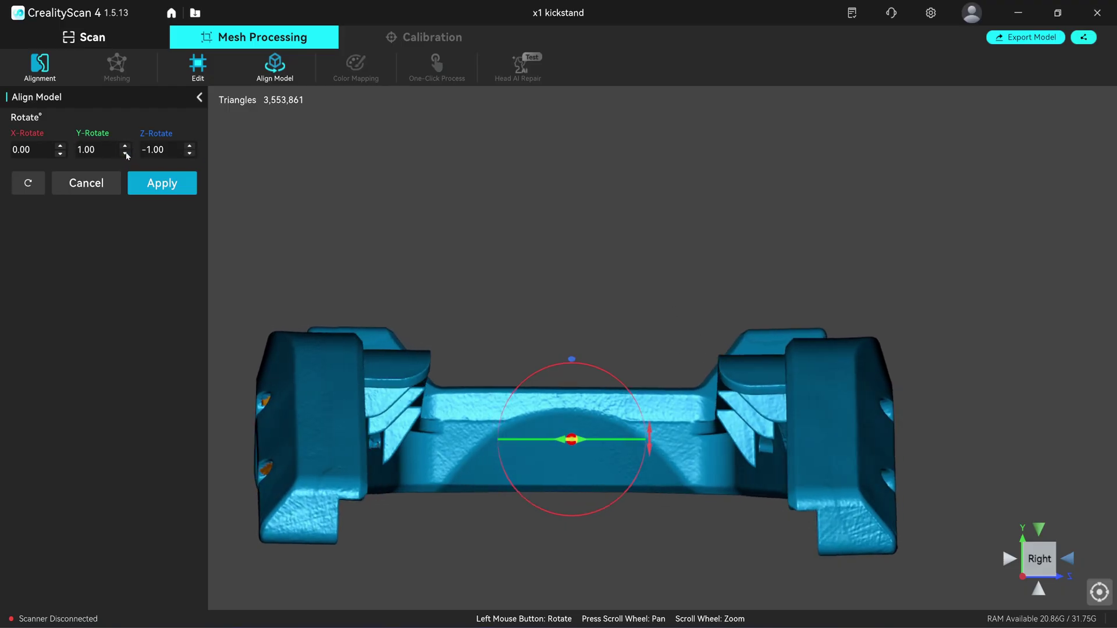
click(190, 155)
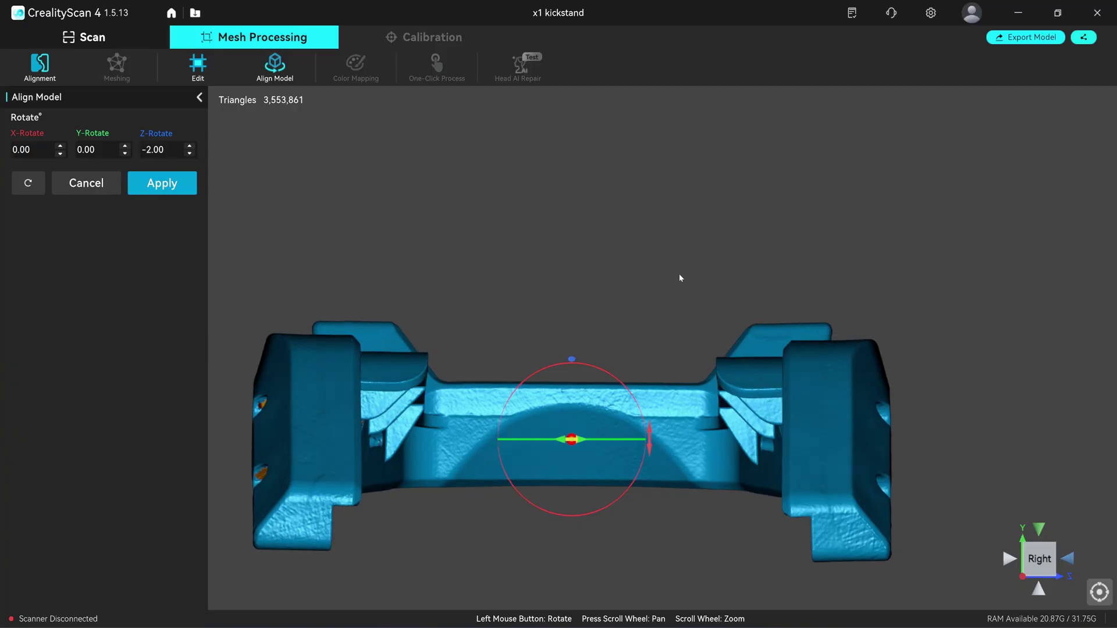
key(Up)
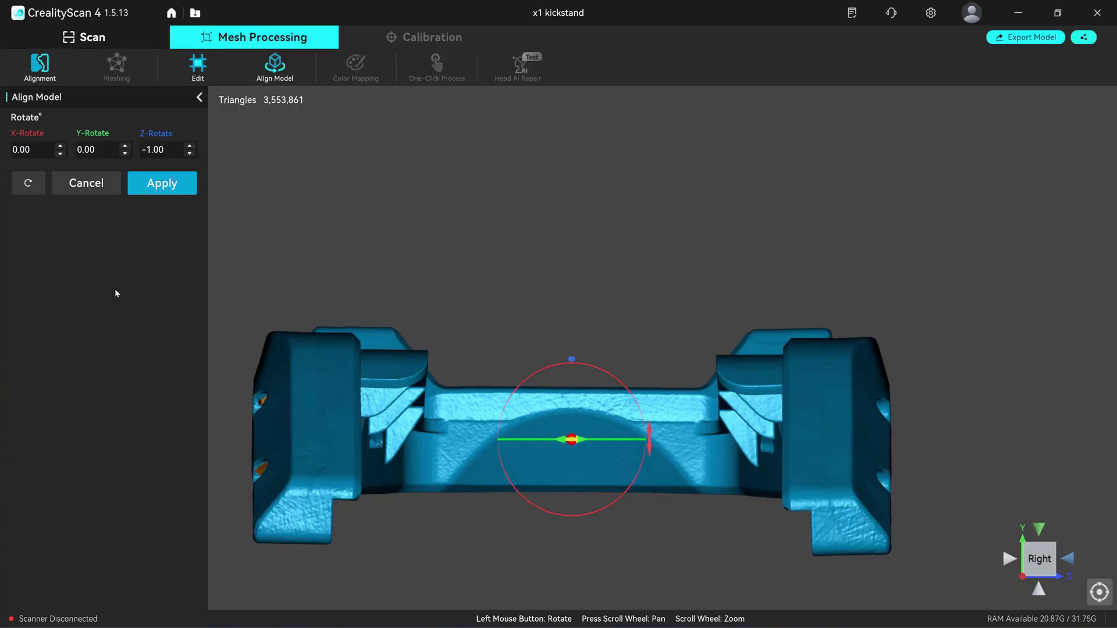
click(189, 155)
click(161, 182)
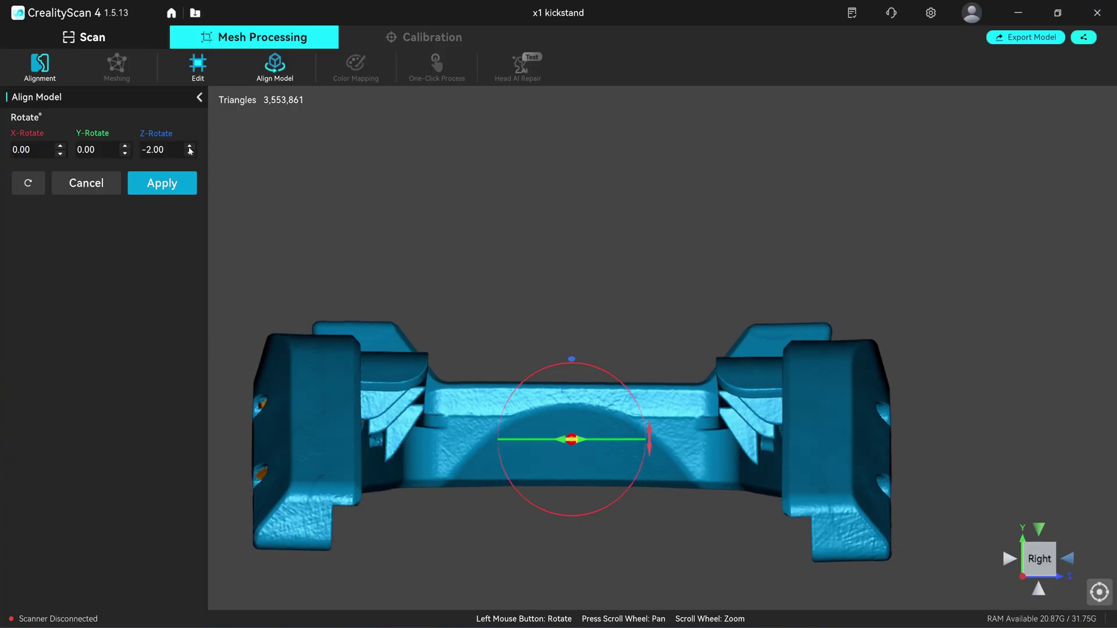
Step: Orbit the kickstand to look down on it and at its underside
middle_drag(570, 319, 636, 270)
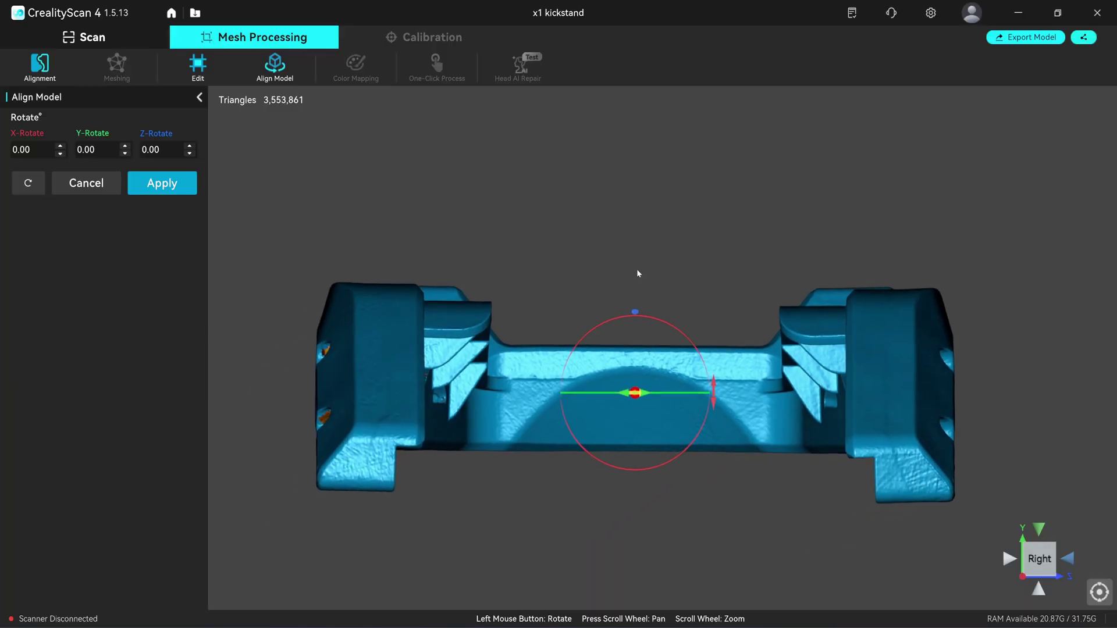
mouse_move(384, 232)
mouse_down()
mouse_move(617, 408)
mouse_move(600, 372)
mouse_move(635, 334)
mouse_move(771, 362)
mouse_move(661, 393)
mouse_move(688, 418)
mouse_move(740, 408)
mouse_move(722, 346)
mouse_move(567, 353)
mouse_move(758, 355)
mouse_up()
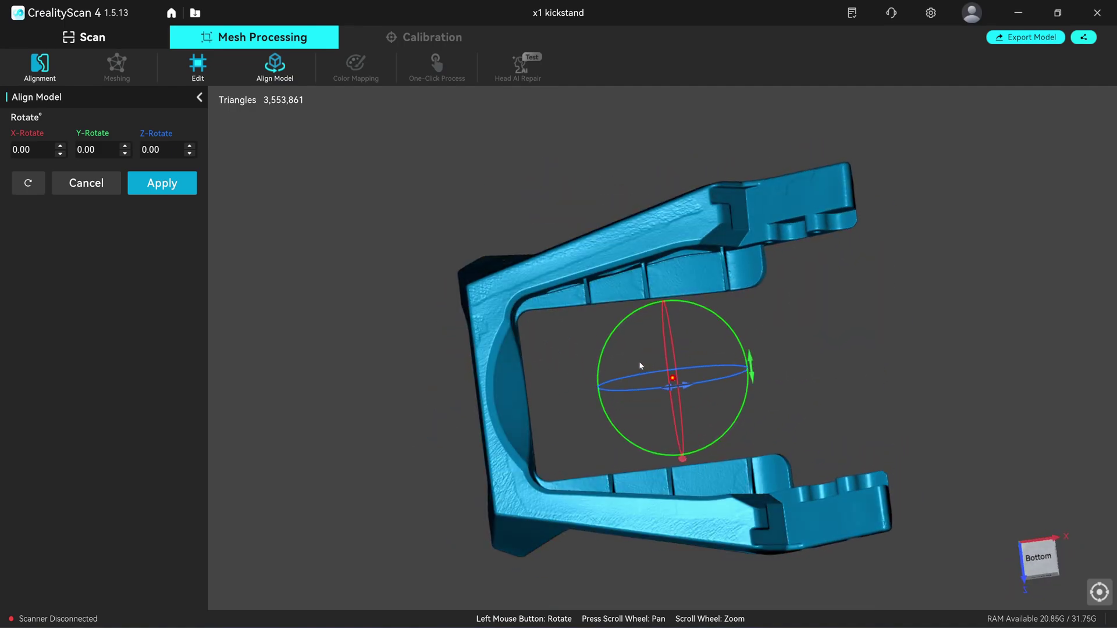
drag(640, 365, 854, 360)
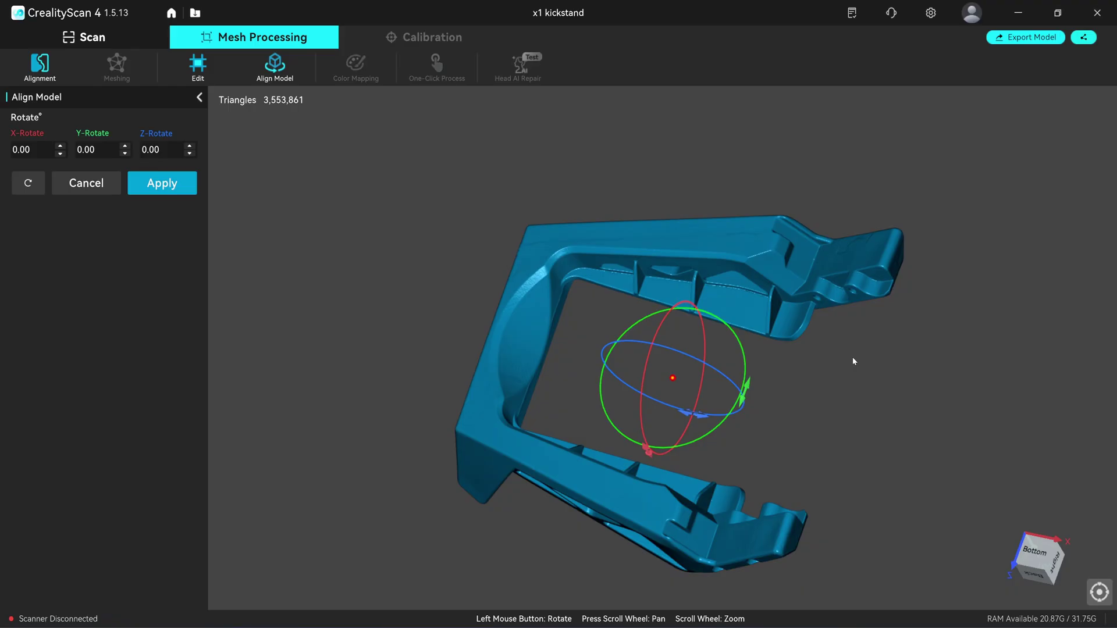